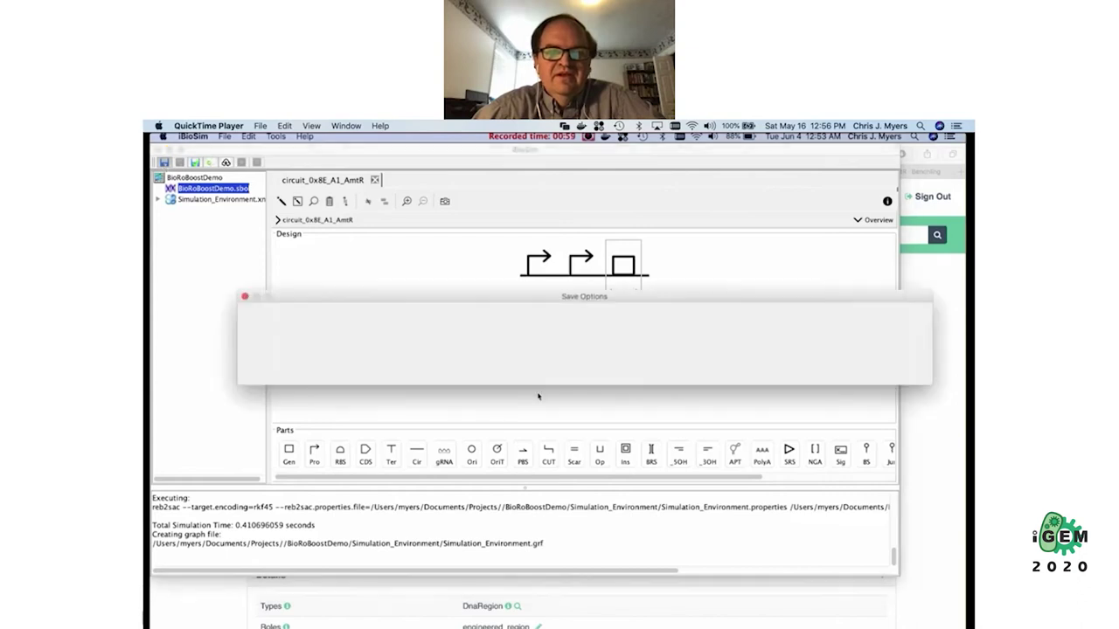
Save the BioRoBoostDemo SBOL design with Overwrite Parts and acknowledge the completion message
left_click(556, 368)
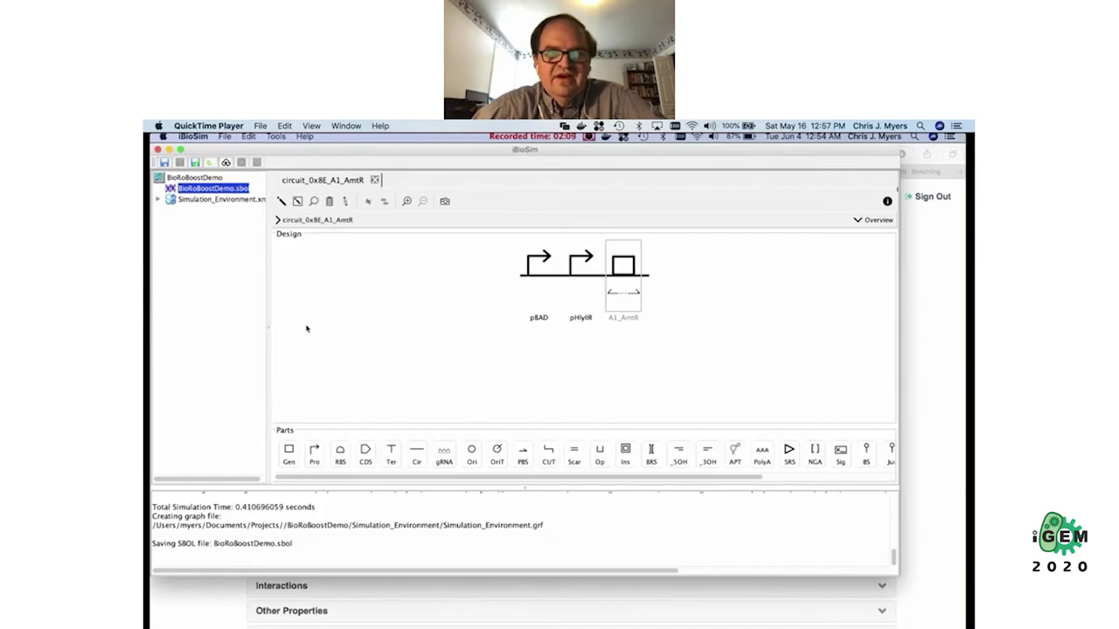
mouse_move(562, 572)
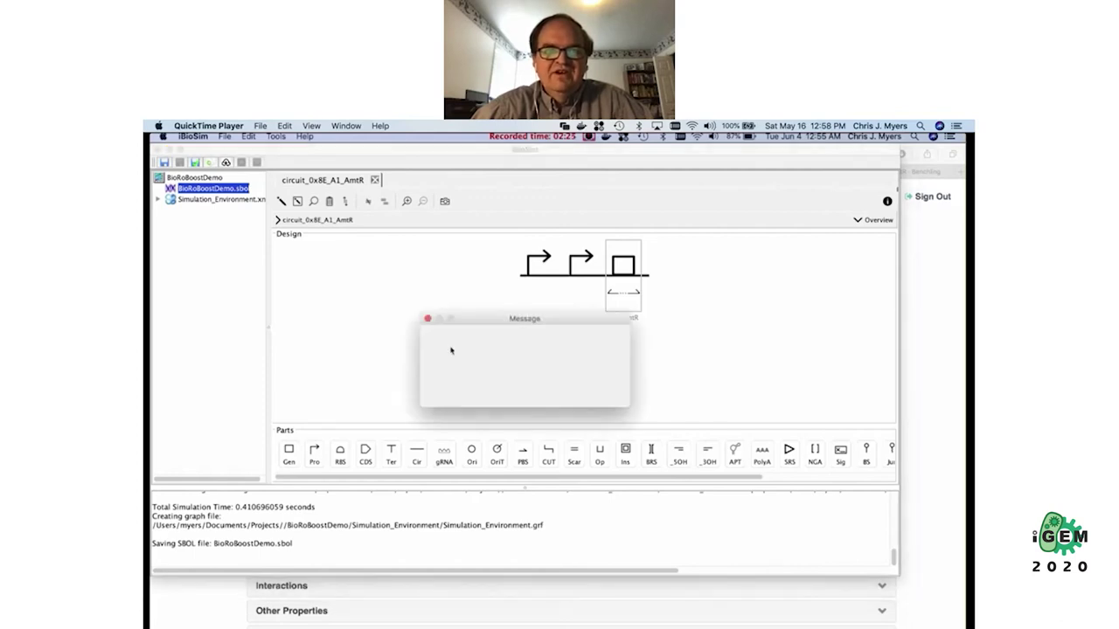
left_click(592, 389)
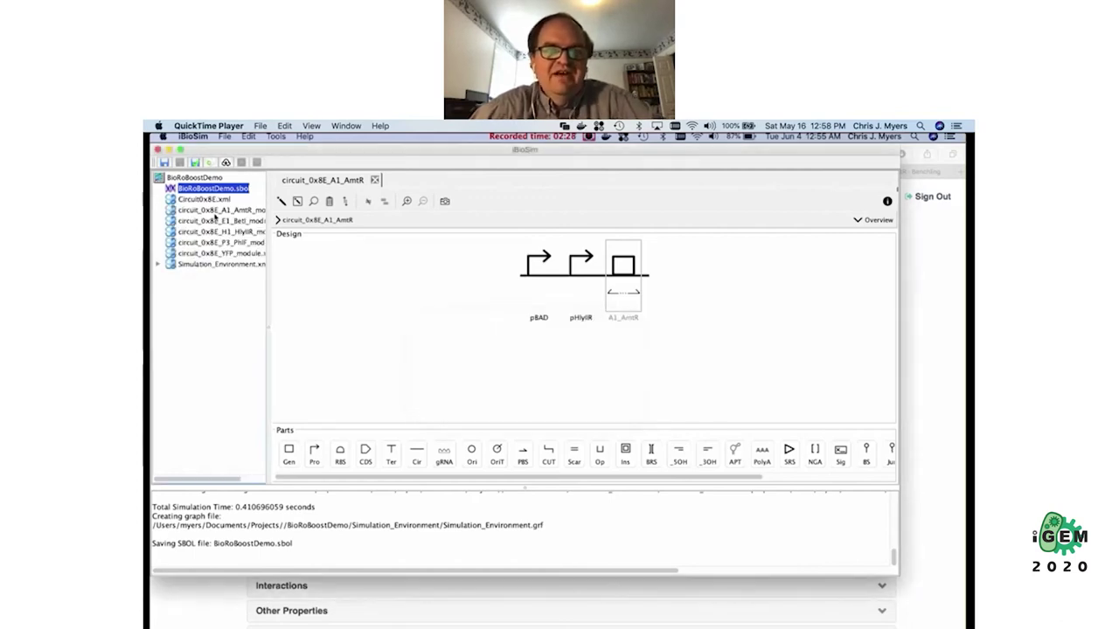
Apply Vertical Hierarchical layout to the AmtR, BetI and HlyIIR module graphs
left_click(215, 212)
double_click(215, 211)
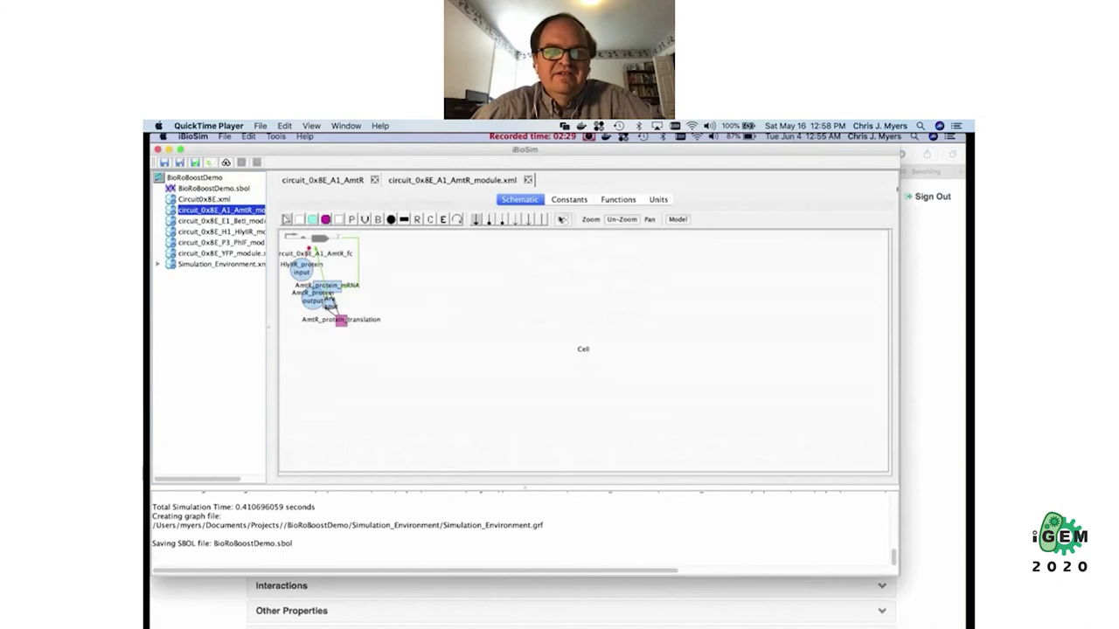
left_click(562, 219)
left_click(570, 235)
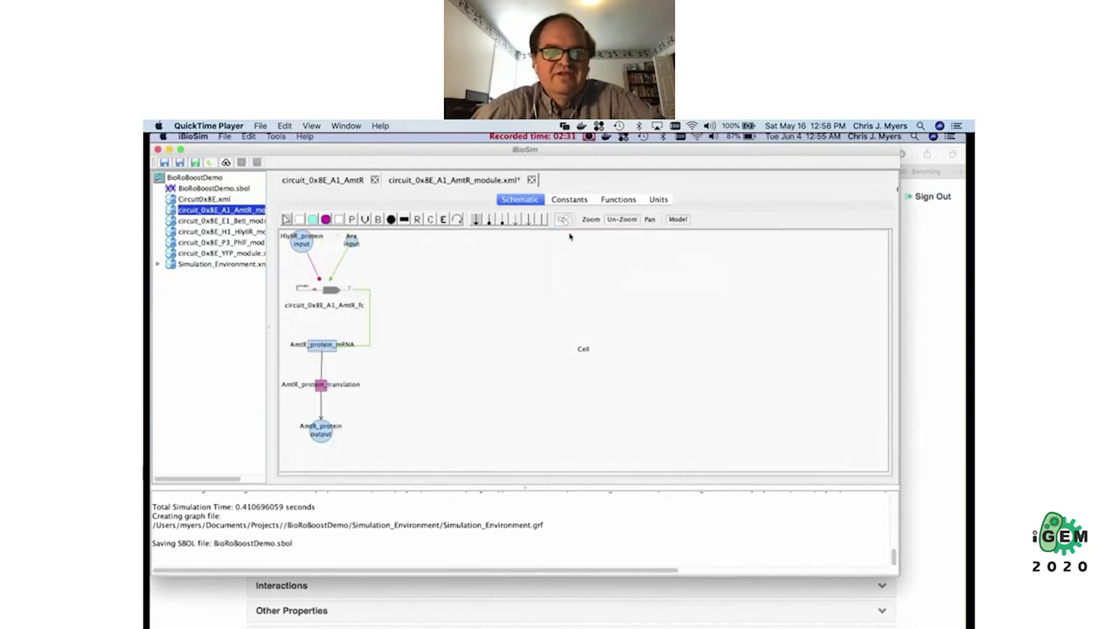
left_click(360, 275)
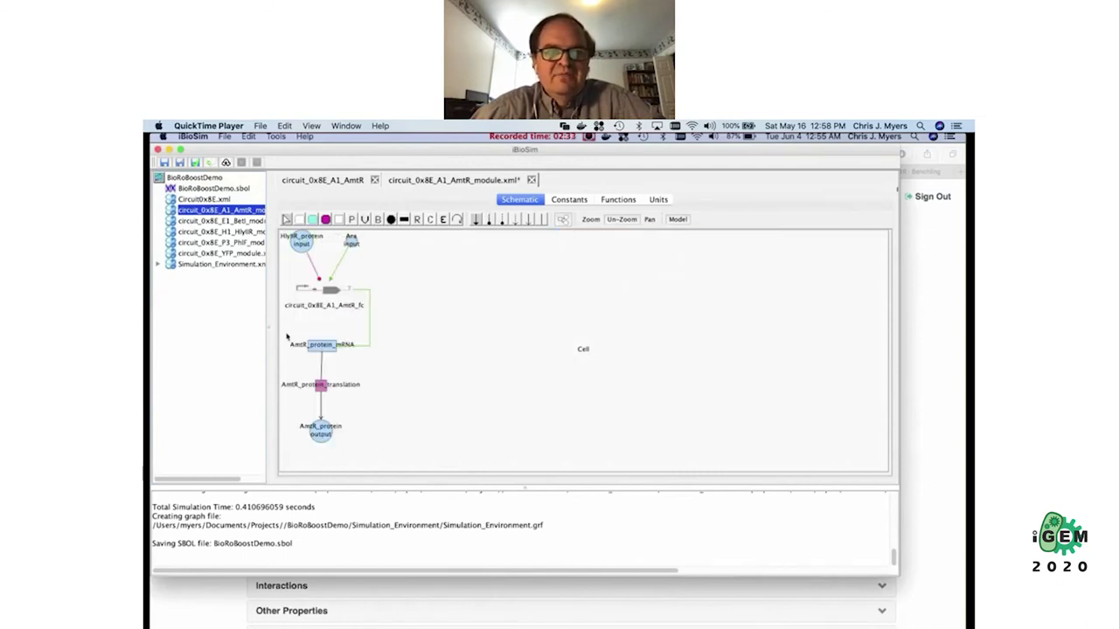
double_click(210, 222)
left_click(562, 219)
left_click(603, 232)
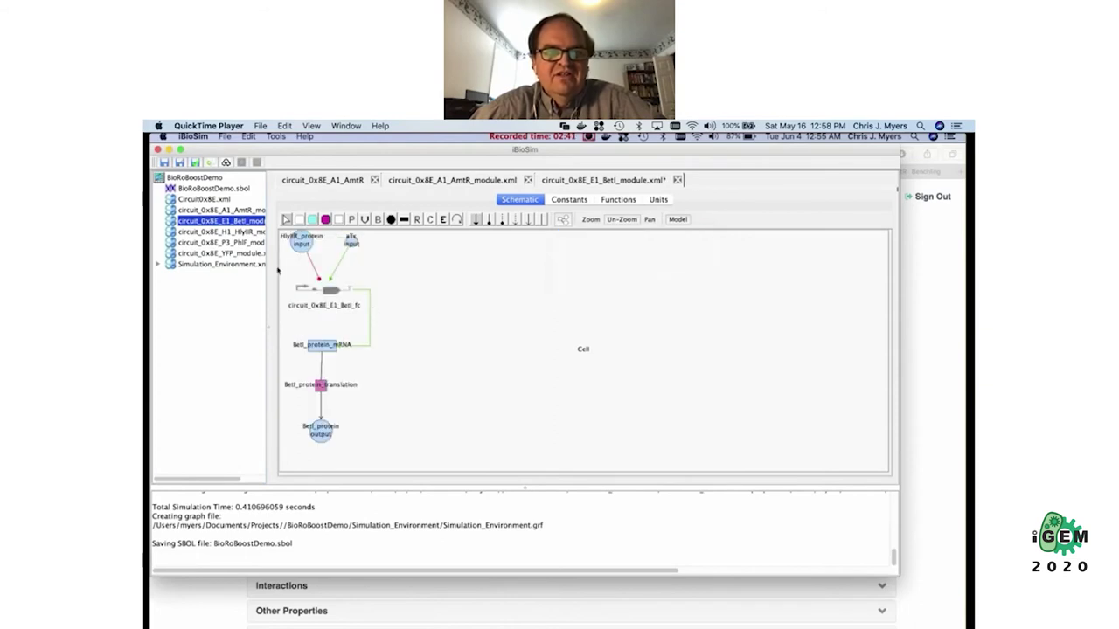
double_click(217, 232)
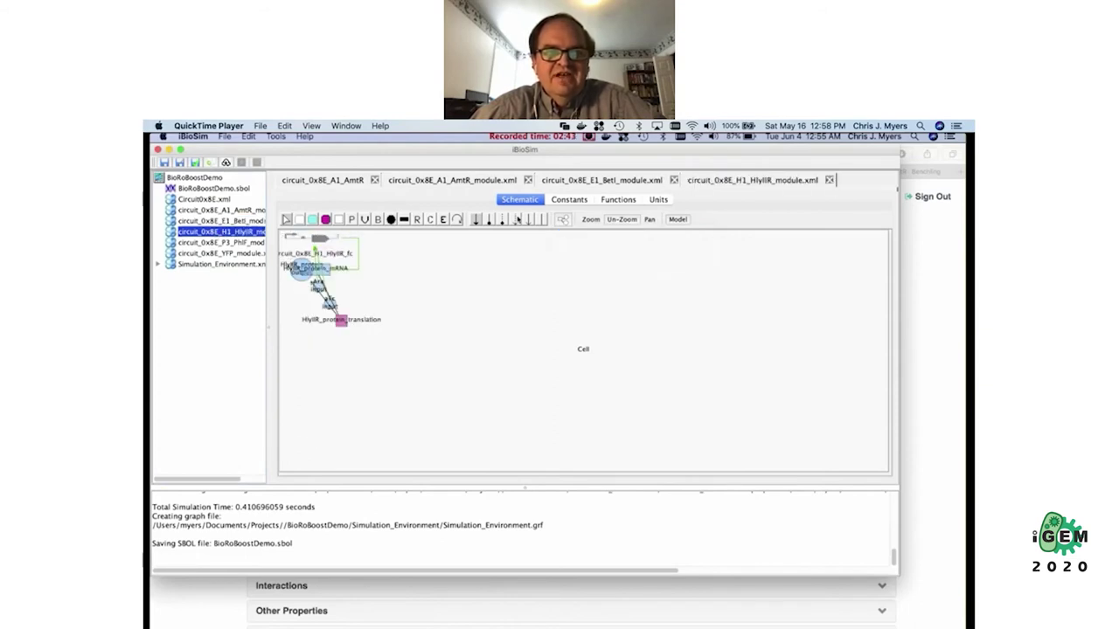
left_click(562, 219)
left_click(603, 232)
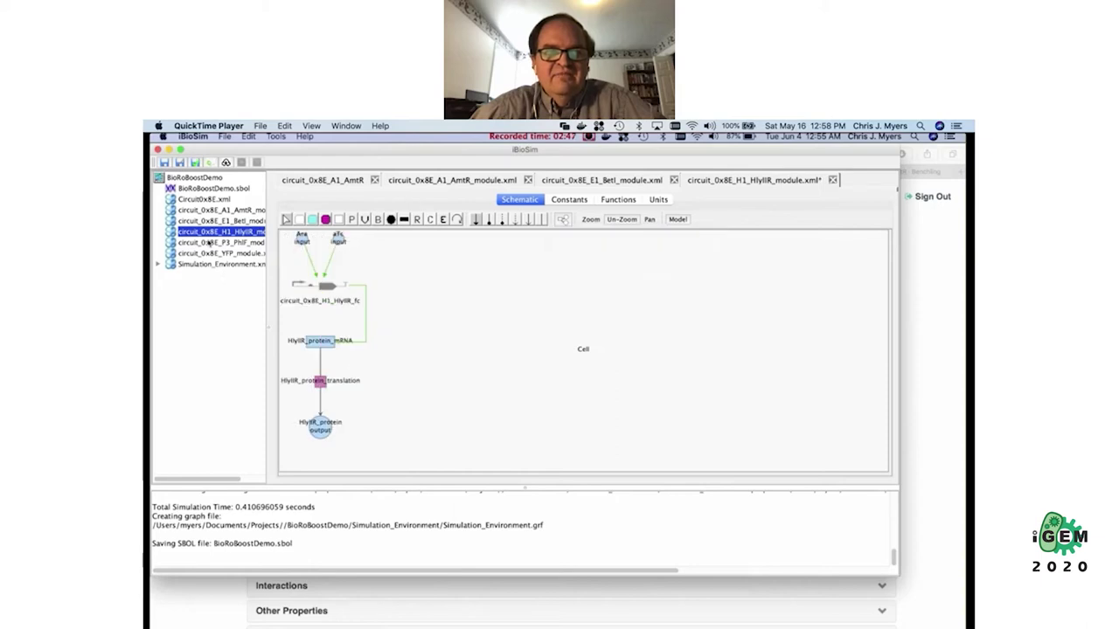
left_click(212, 242)
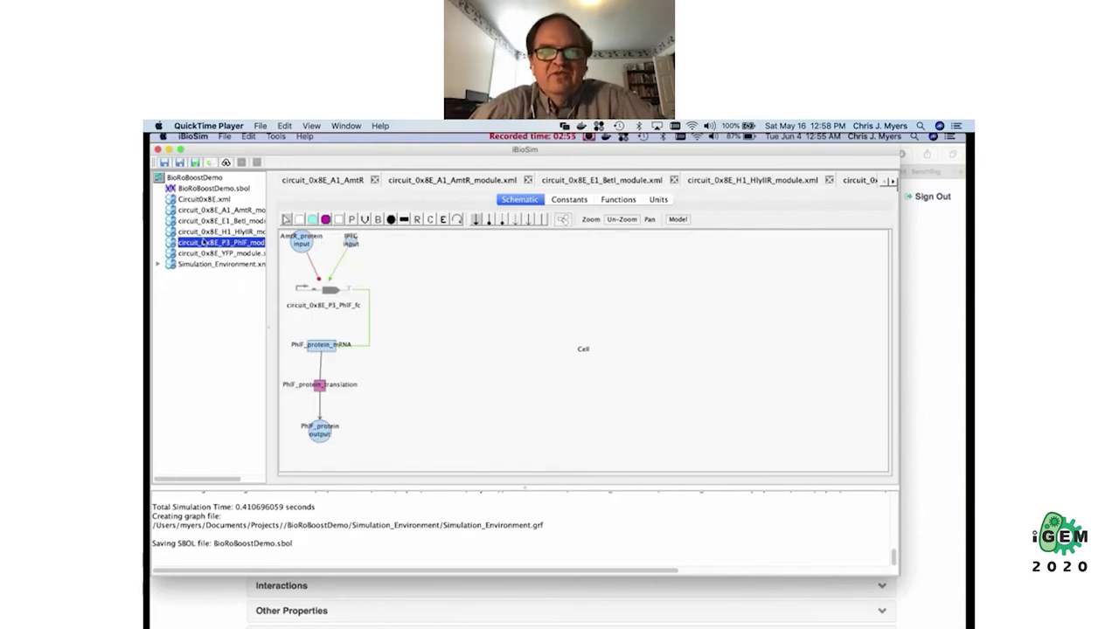
Lay out the top-level Circuit0x8E diagram hierarchically, then open Simulation_Environment.xml past the warning
double_click(203, 201)
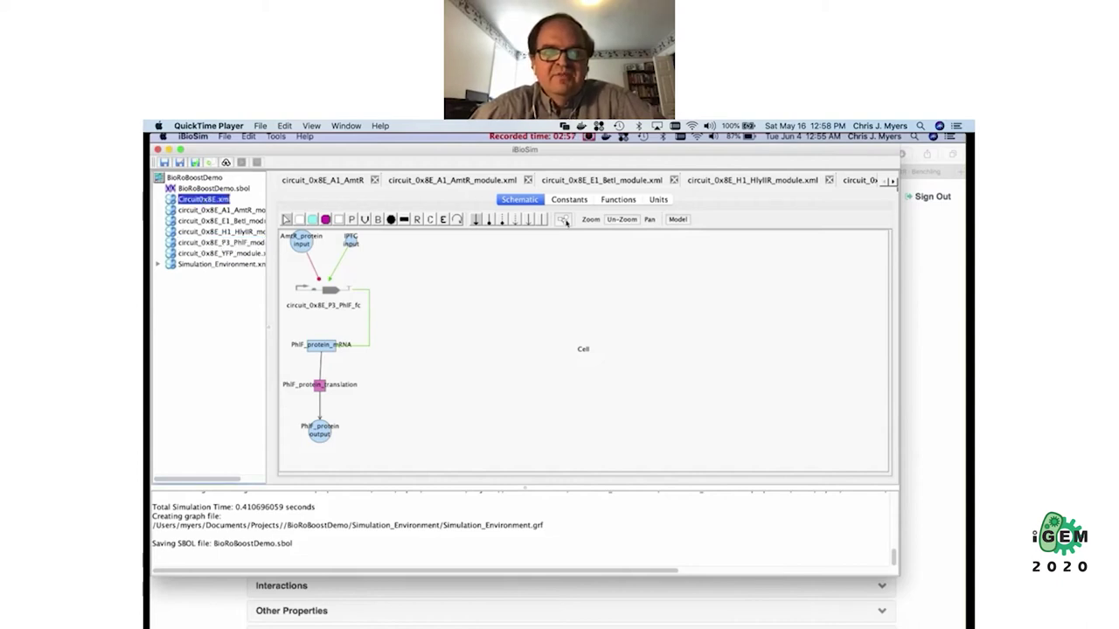
left_click(563, 221)
left_click(568, 250)
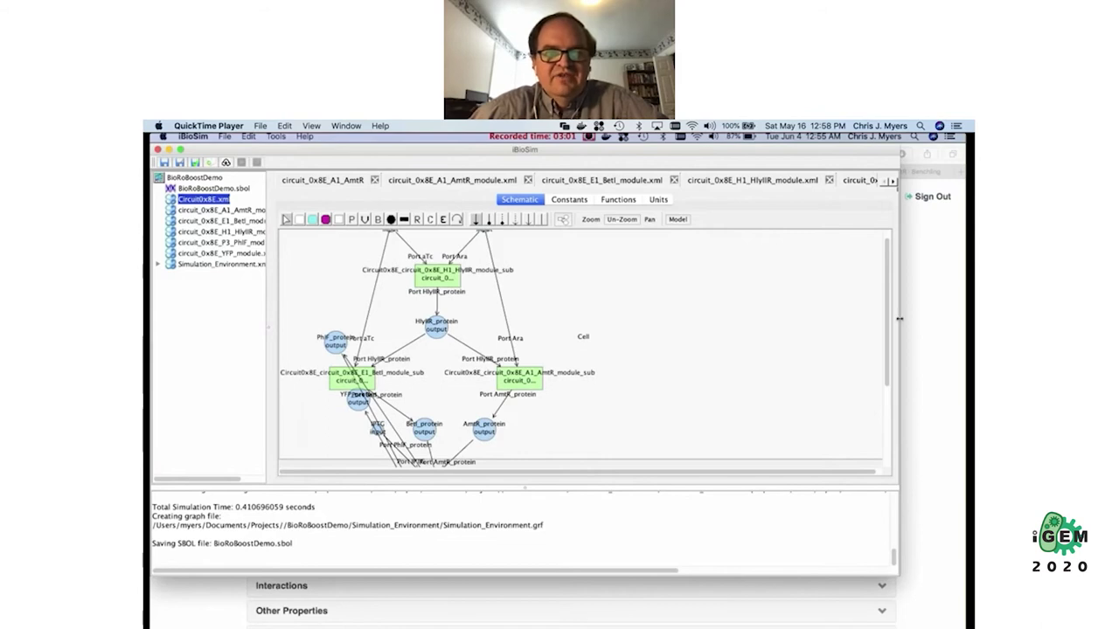
scroll(879, 296, "down", 5)
scroll(300, 282, "up", 5)
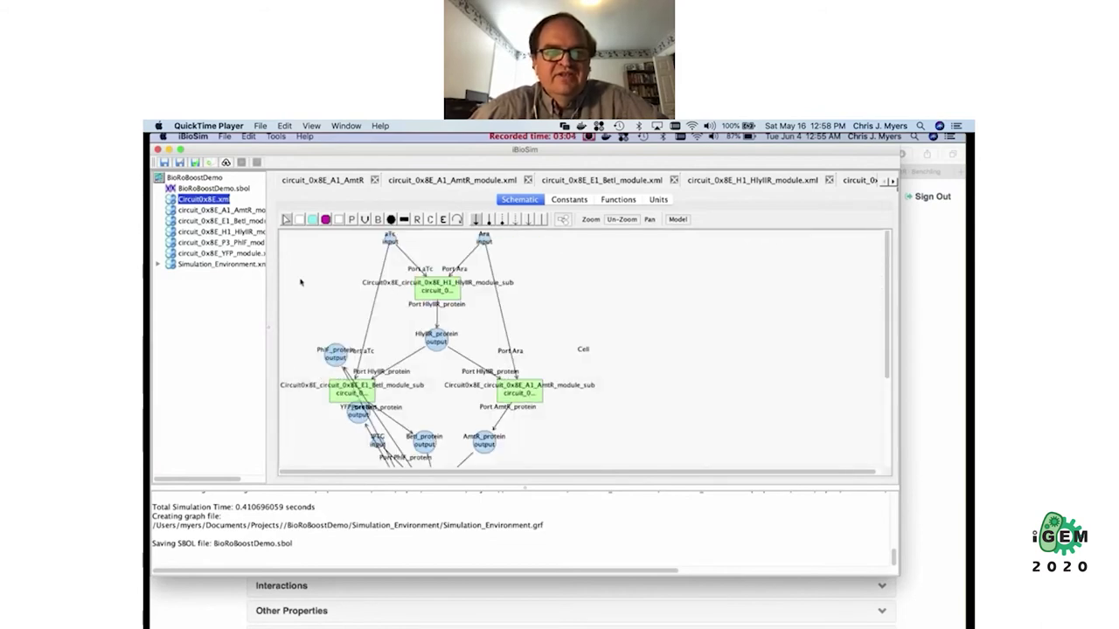
double_click(175, 264)
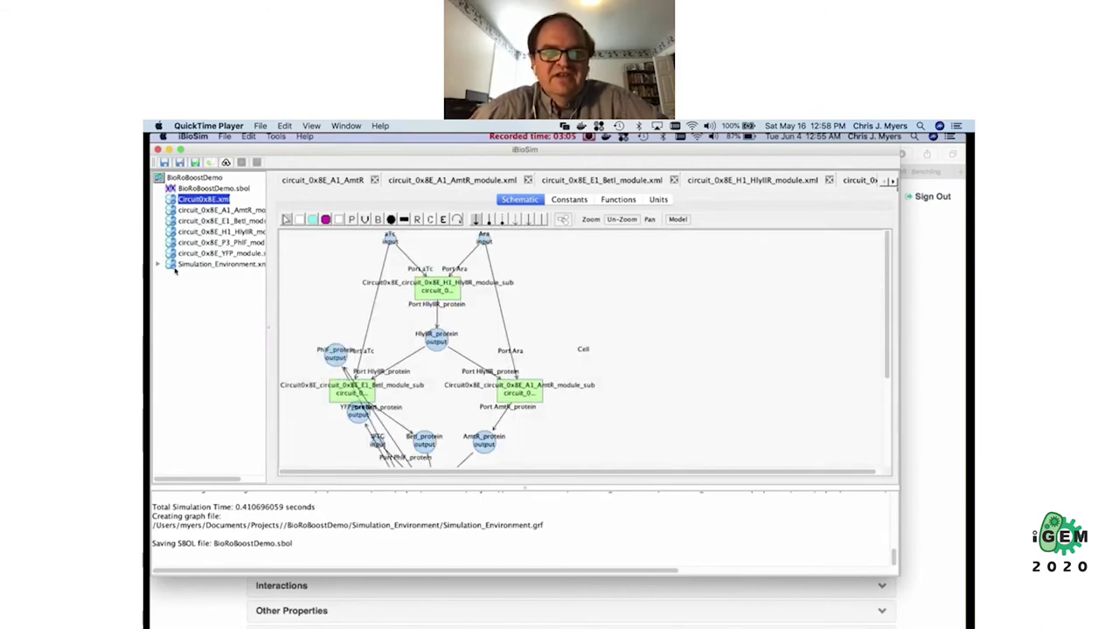
left_click(635, 390)
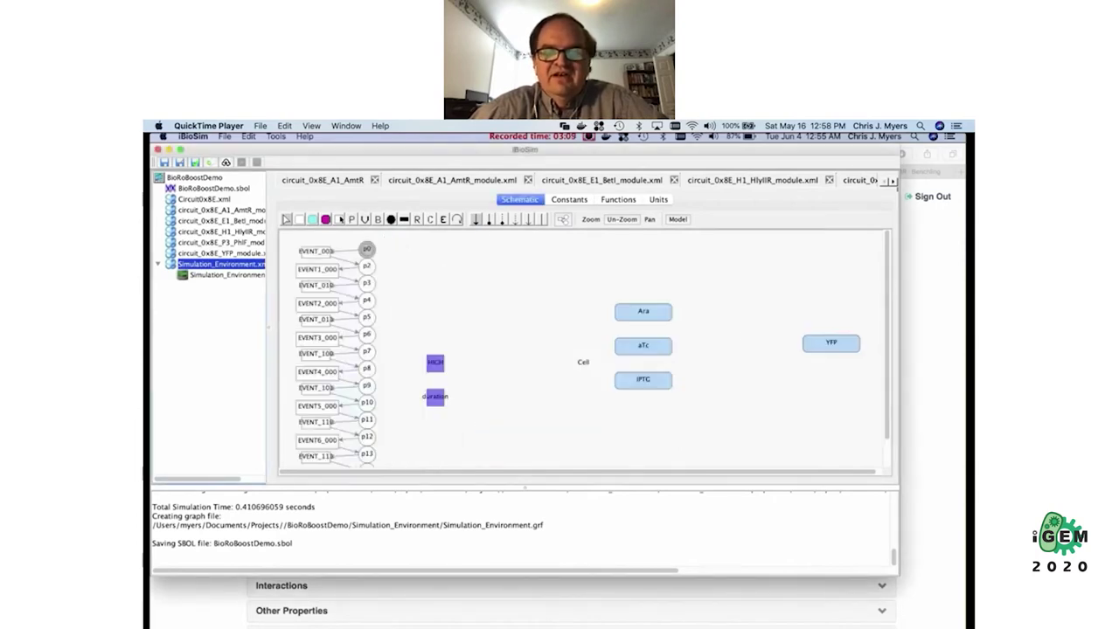
Add Circuit0x8E.xml as module C1, placed between the inputs and YFP
left_click(735, 335)
left_click(523, 314)
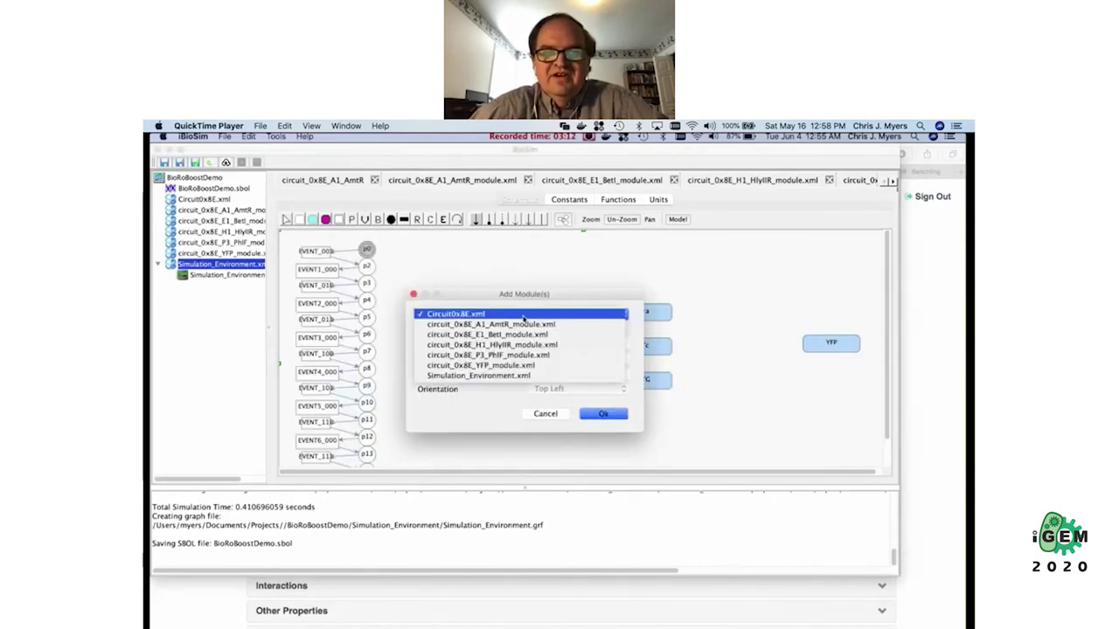
left_click(603, 414)
left_click(603, 413)
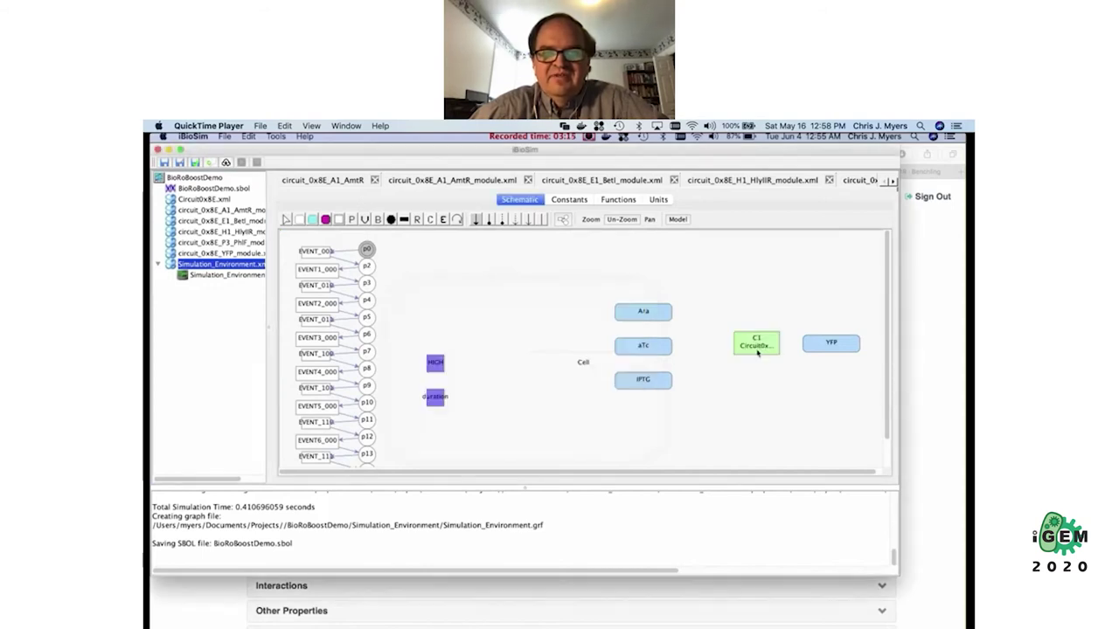
left_click_drag(757, 352, 735, 356)
Connect Ara, aTc and IPTG to their matching C1 input ports
left_click(665, 313)
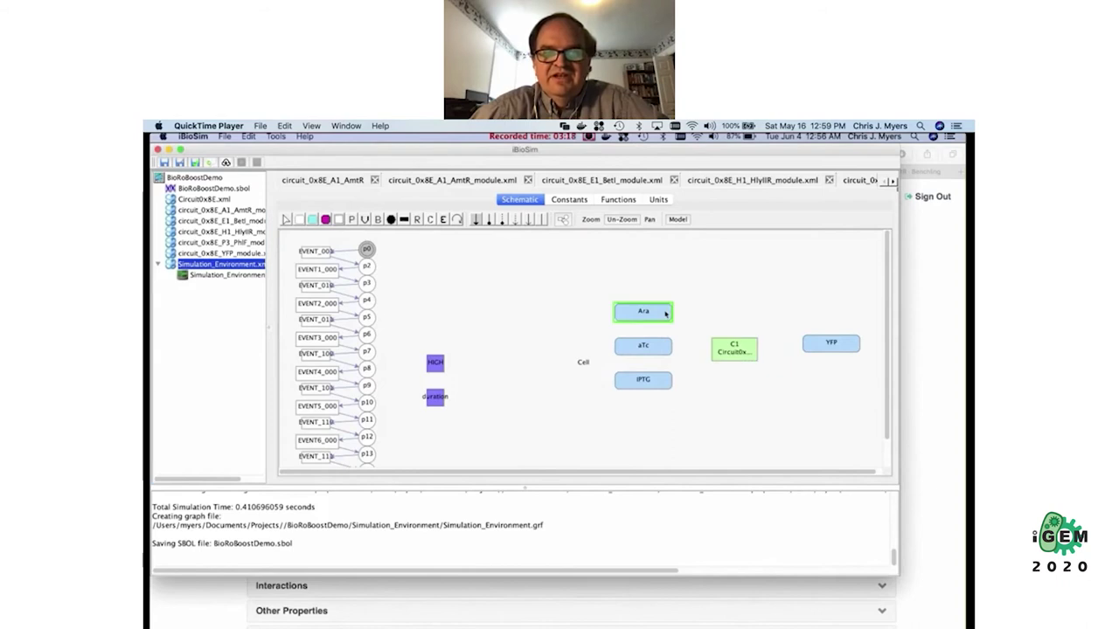
left_click(731, 350)
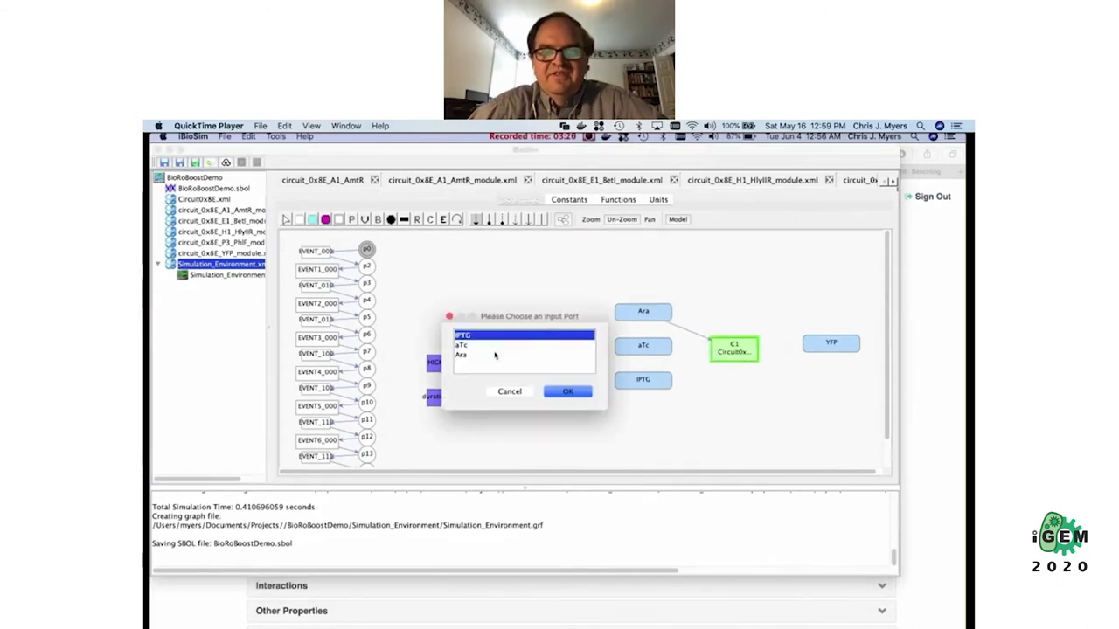
left_click(495, 355)
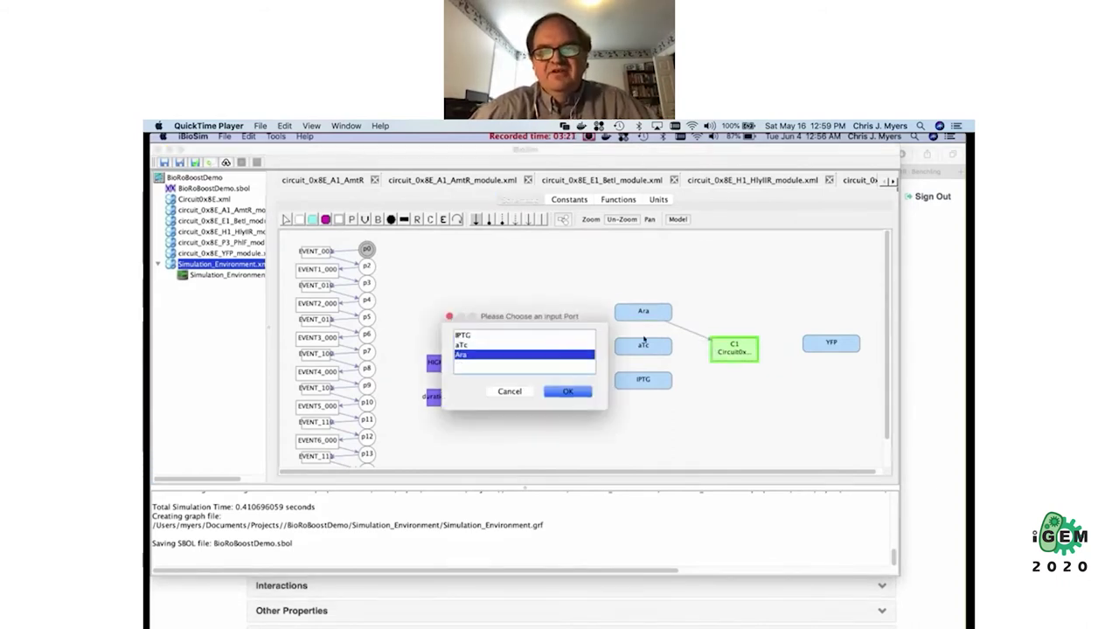
key("Return")
left_click(643, 347)
left_click(723, 353)
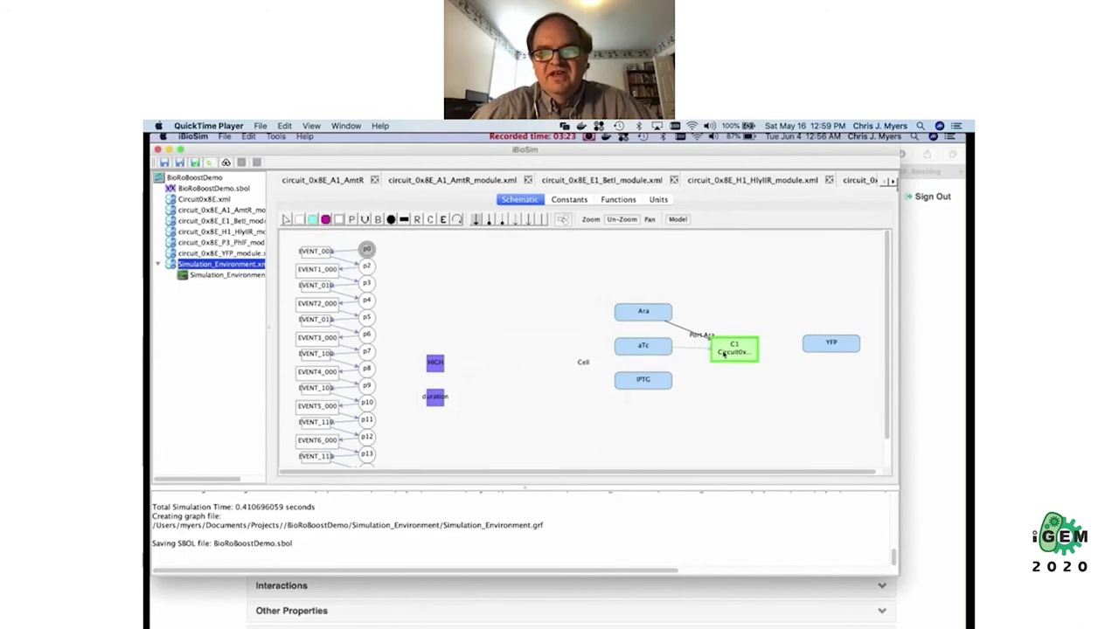
key("Down")
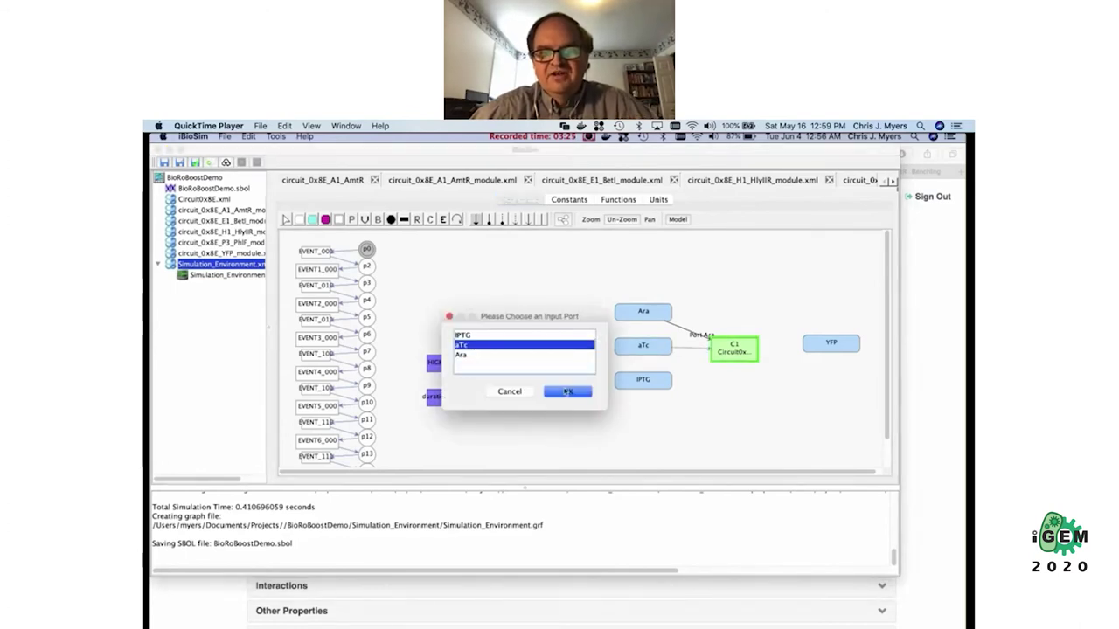
left_click(567, 391)
left_click(643, 379)
left_click(725, 357)
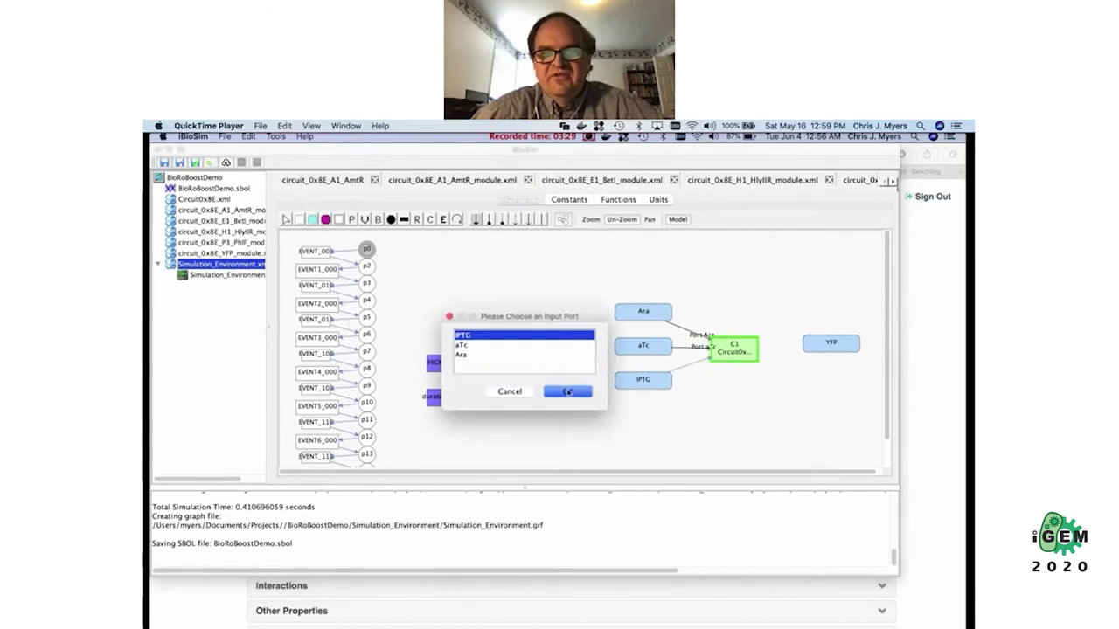
left_click(568, 391)
Link C1's YFP_protein output port to YFP and save the model
left_click_drag(741, 349, 830, 344)
left_click(487, 365)
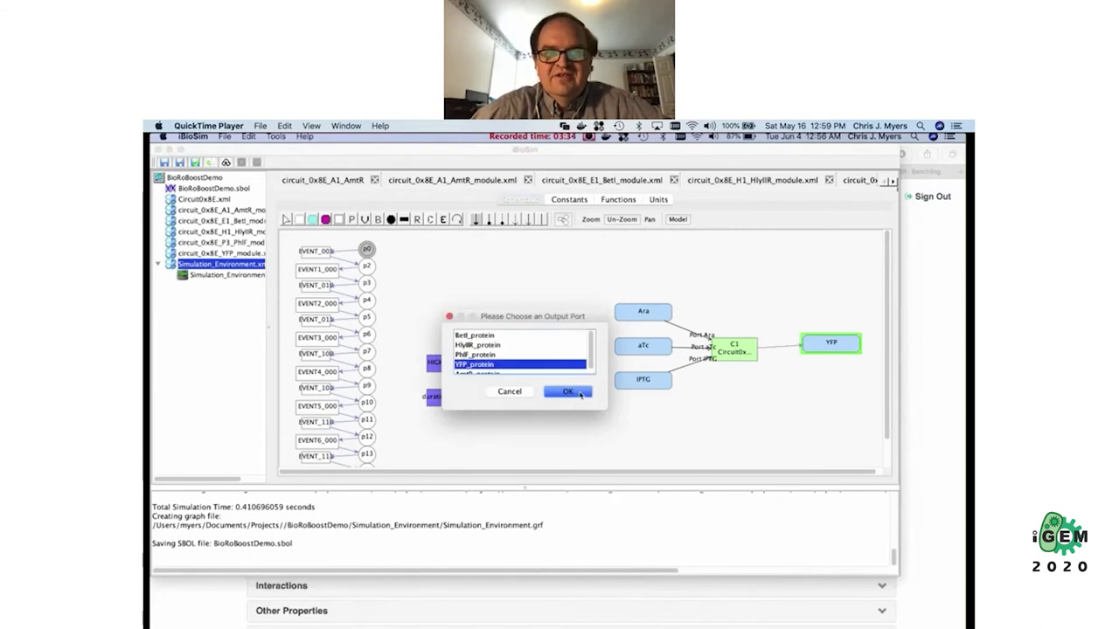
left_click(578, 393)
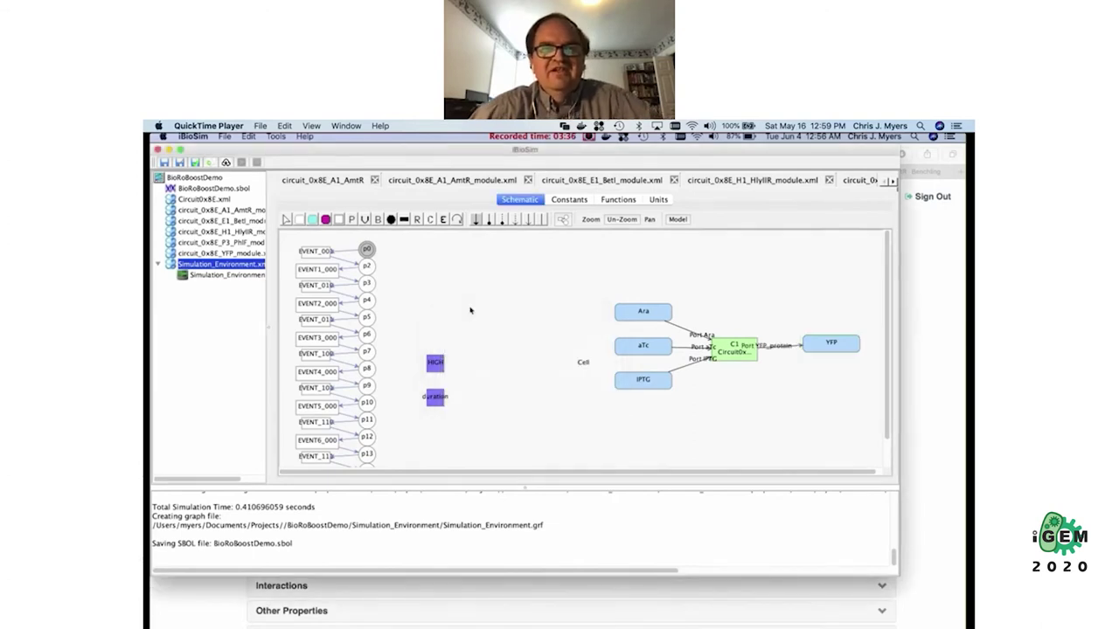
left_click(226, 276)
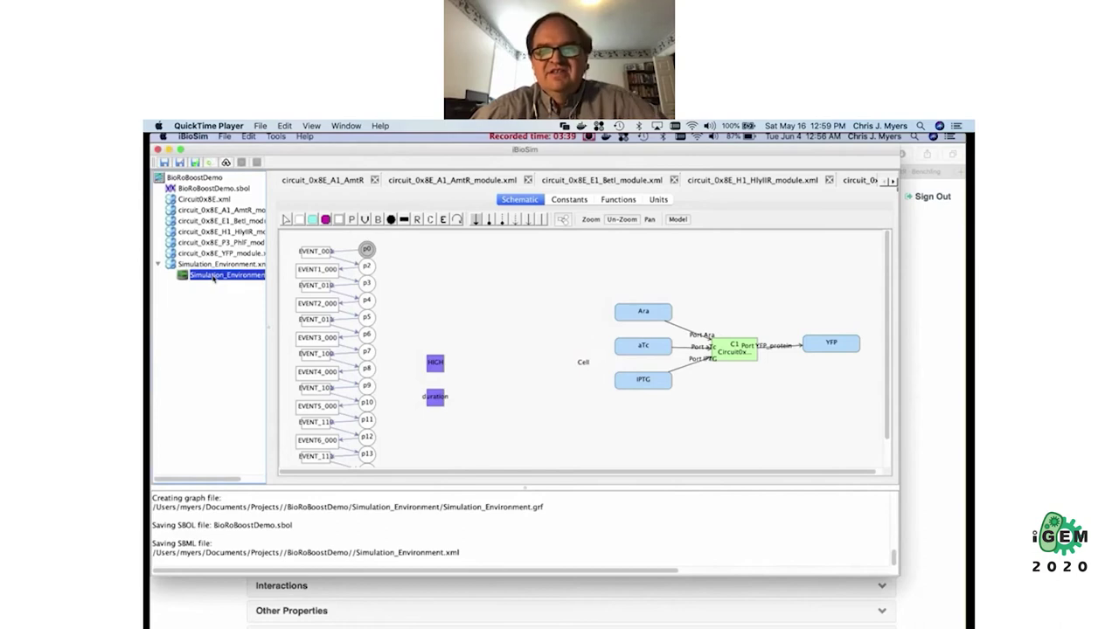
Run the Simulation_Environment analysis and view the TSD Graph for Ara, aTc, IPTG and YFP
double_click(214, 278)
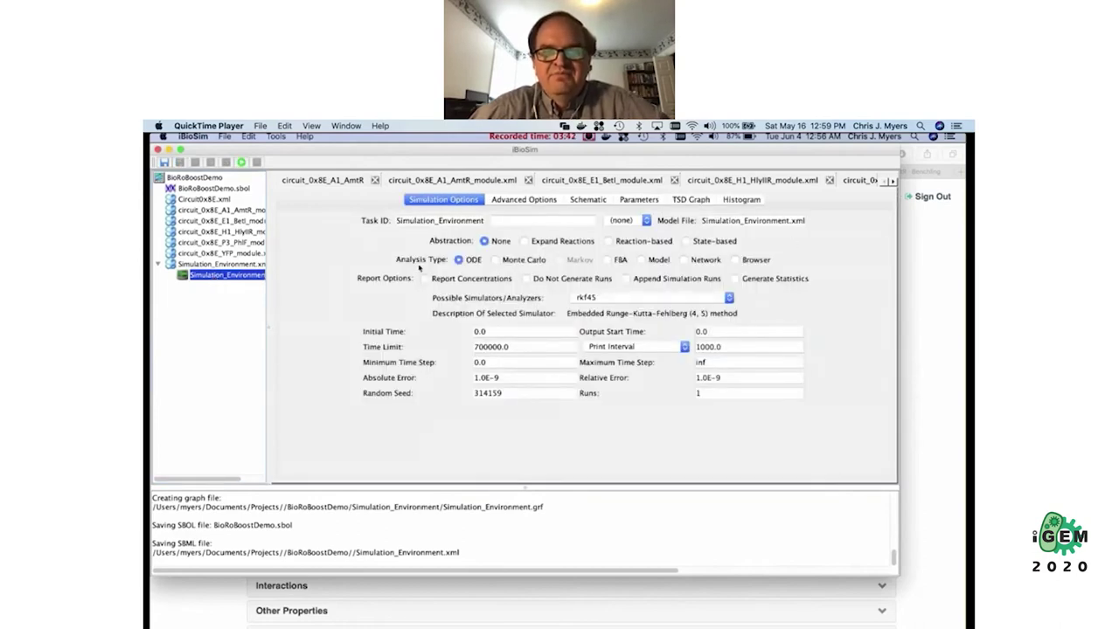
left_click(241, 163)
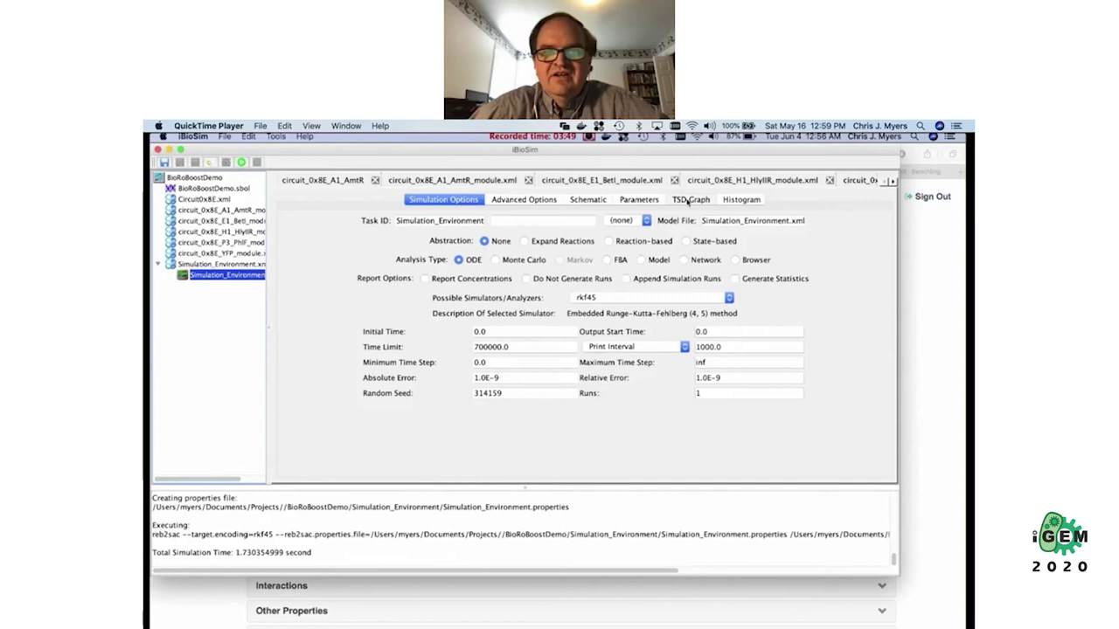
left_click(688, 199)
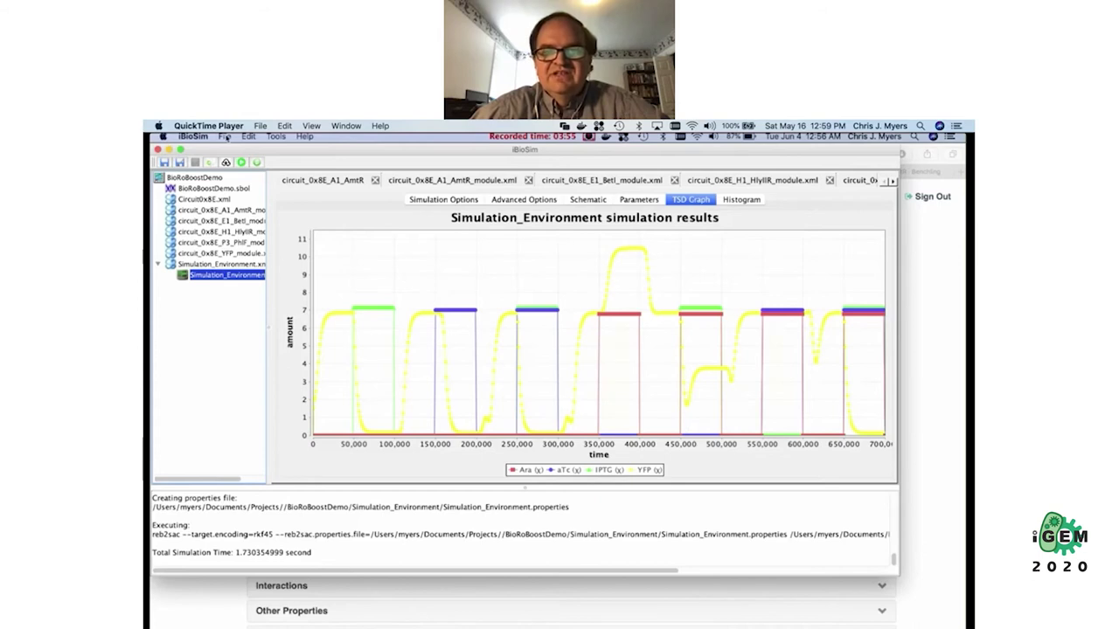
Start a File > Upload > Archive to SynBioHub
left_click(225, 138)
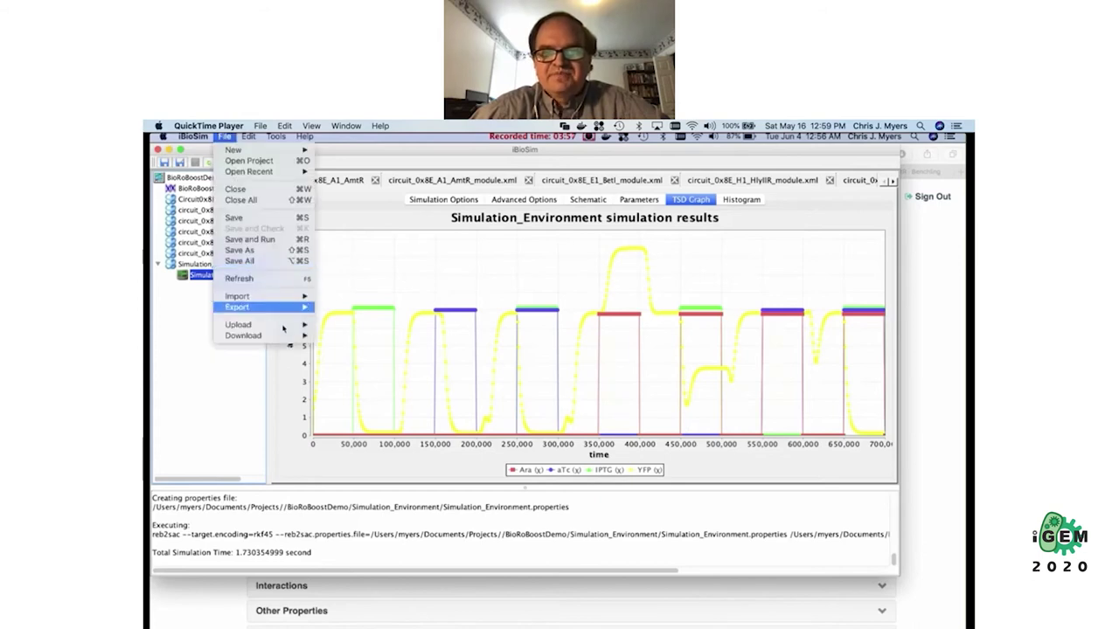
mouse_move(288, 324)
left_click(341, 369)
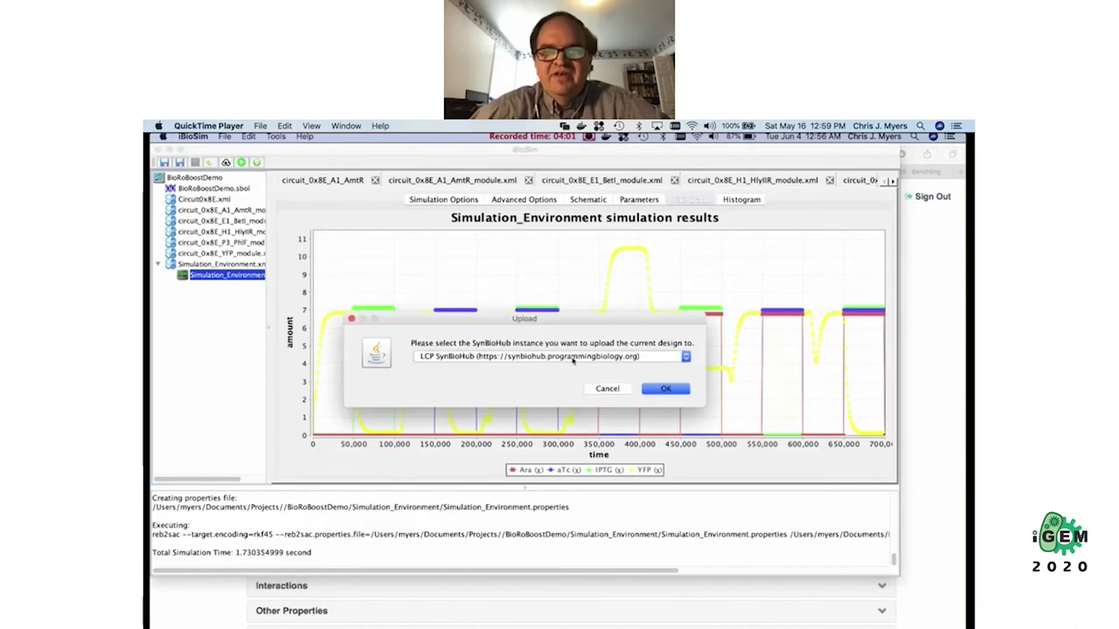
left_click(573, 357)
Pick the LocalHost instance, log in with the account password, and choose New Collection
left_click(507, 384)
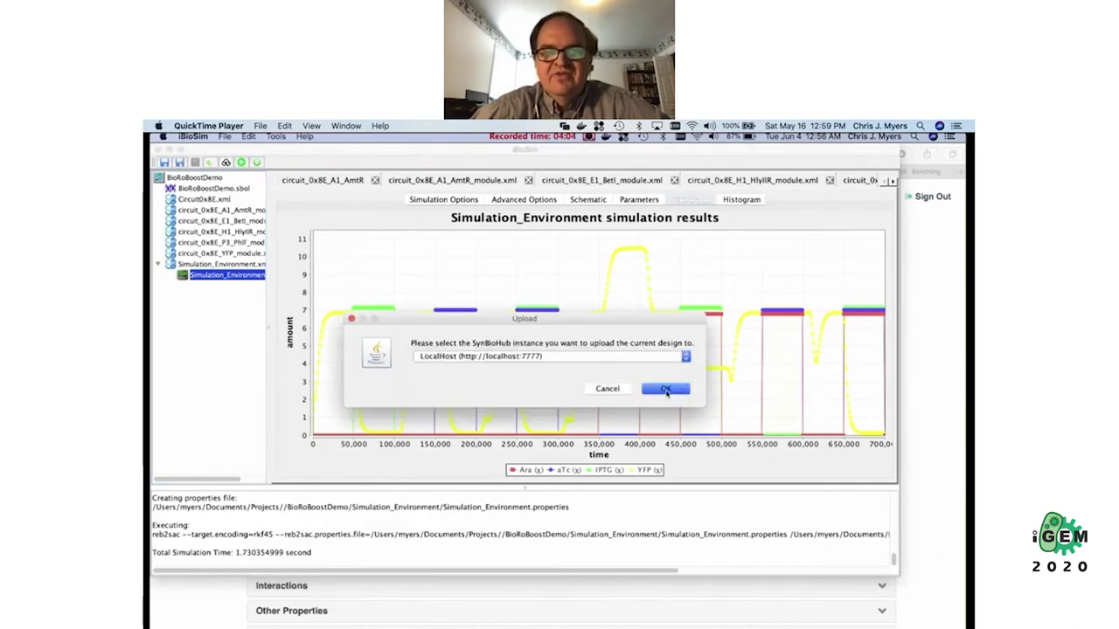
left_click(666, 390)
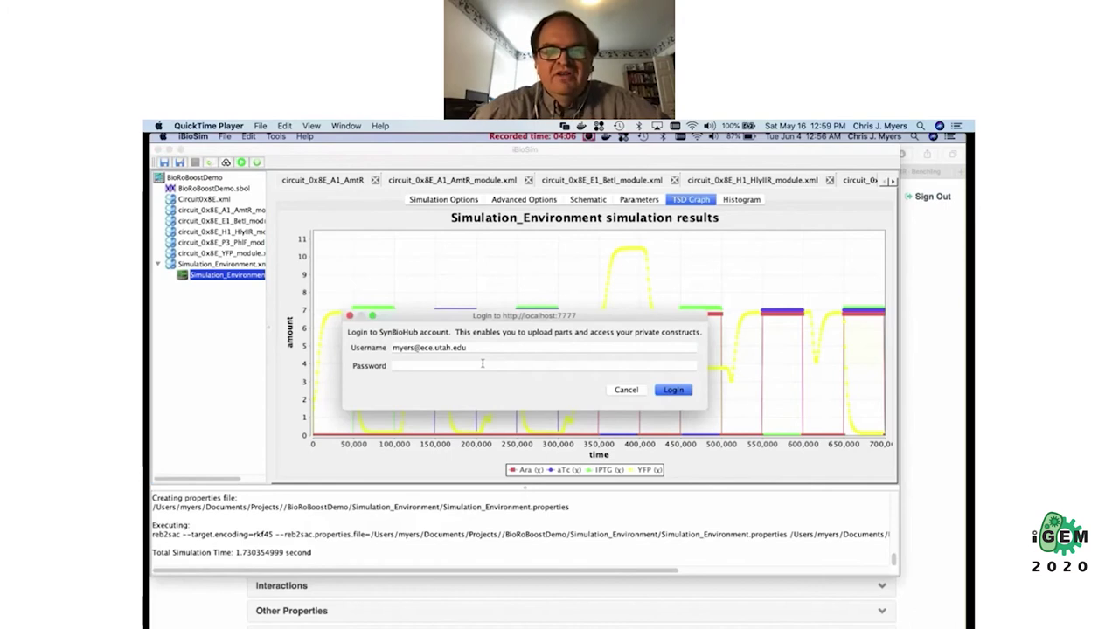
left_click(482, 365)
type("****")
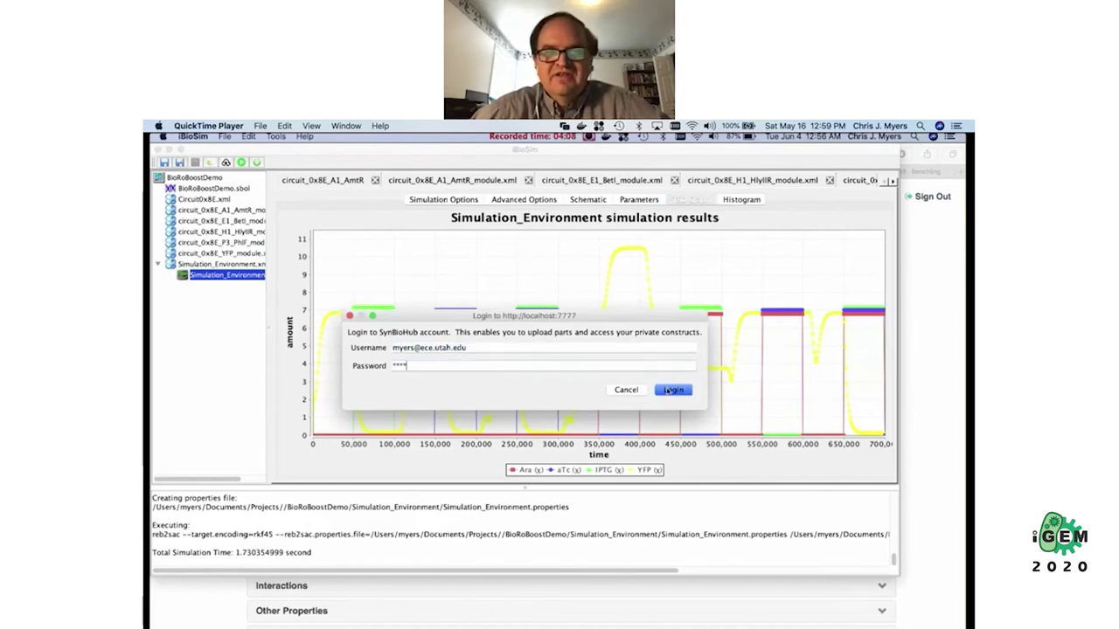
left_click(670, 390)
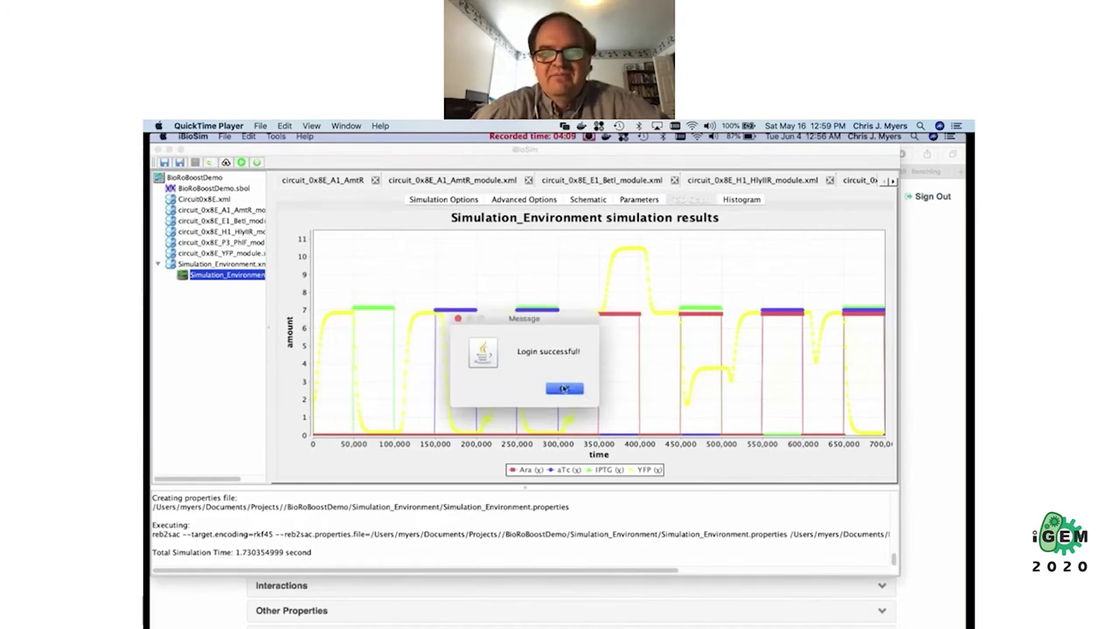
left_click(570, 390)
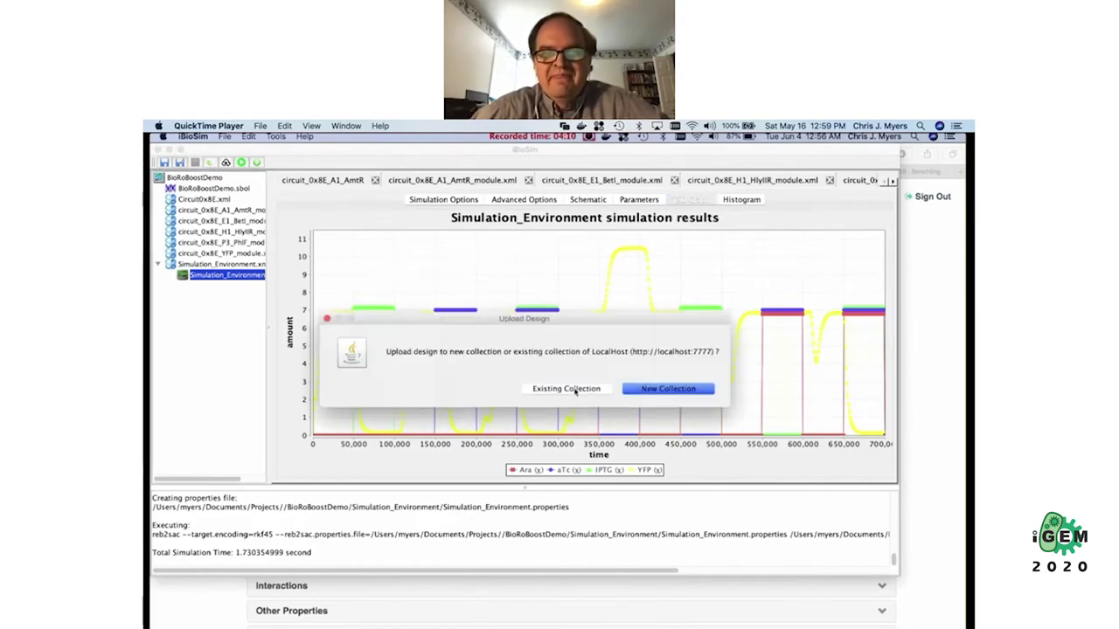
left_click(660, 389)
Enter collection ID Circuit0x8E, name 'Circuit0x8E Model' and description 'My simulation of the Circuit0x8E model'
left_click(458, 354)
type("Circuit0")
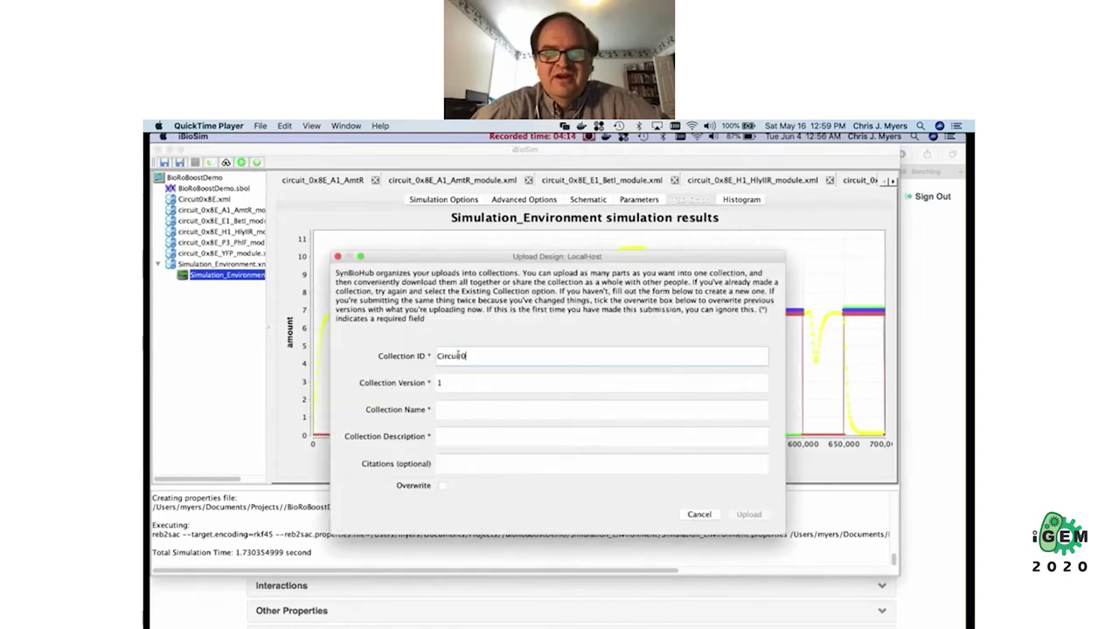
type("x8E")
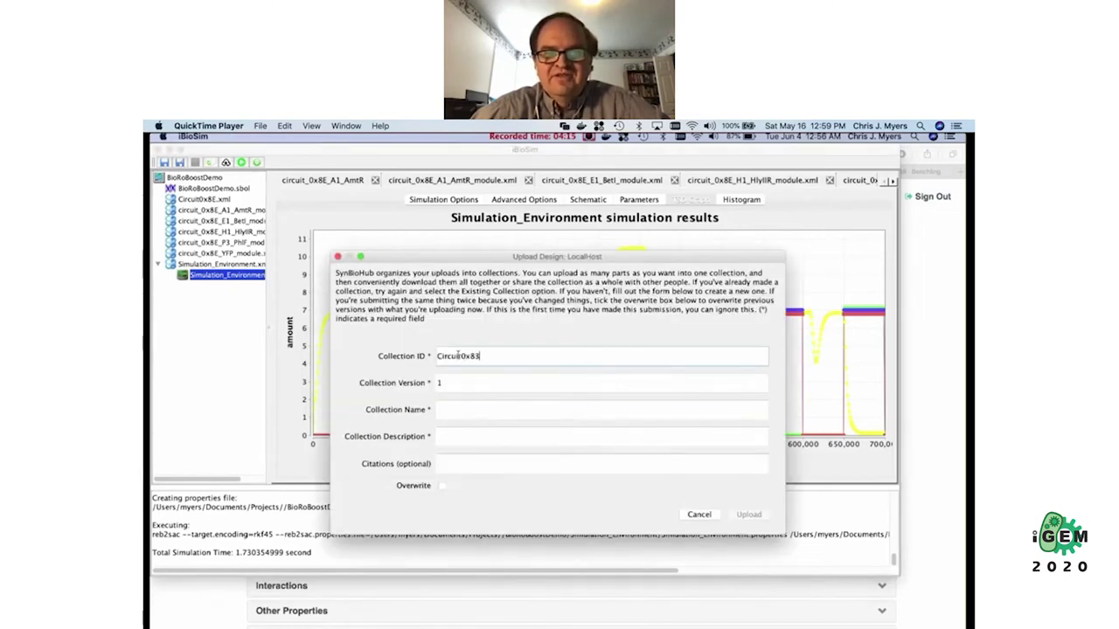
key("Tab")
key("Tab")
type("C")
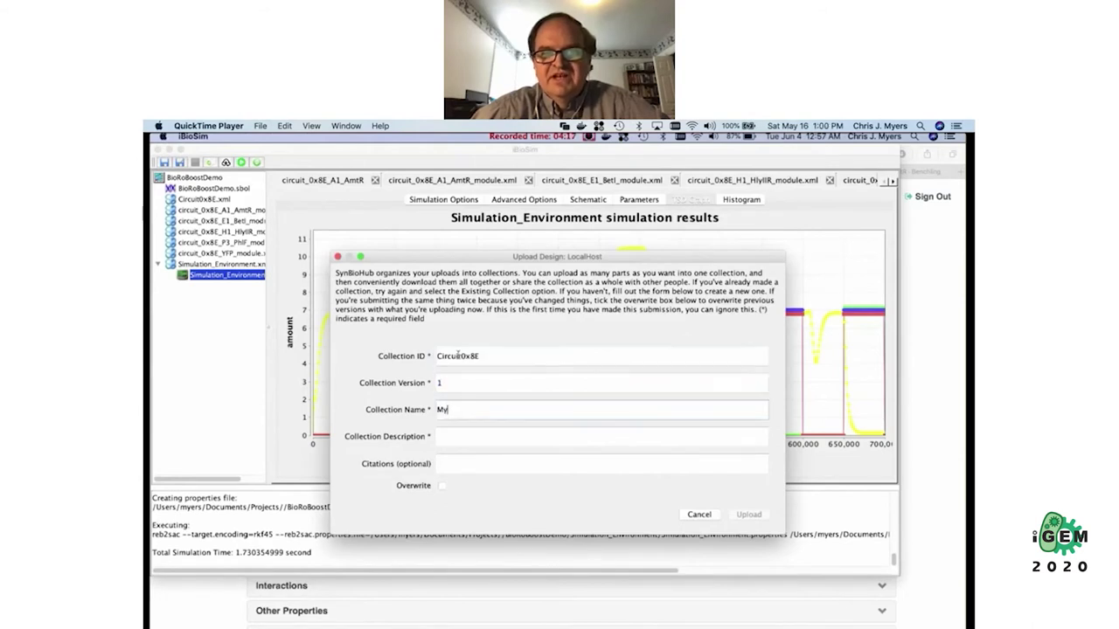
type("ircuit08")
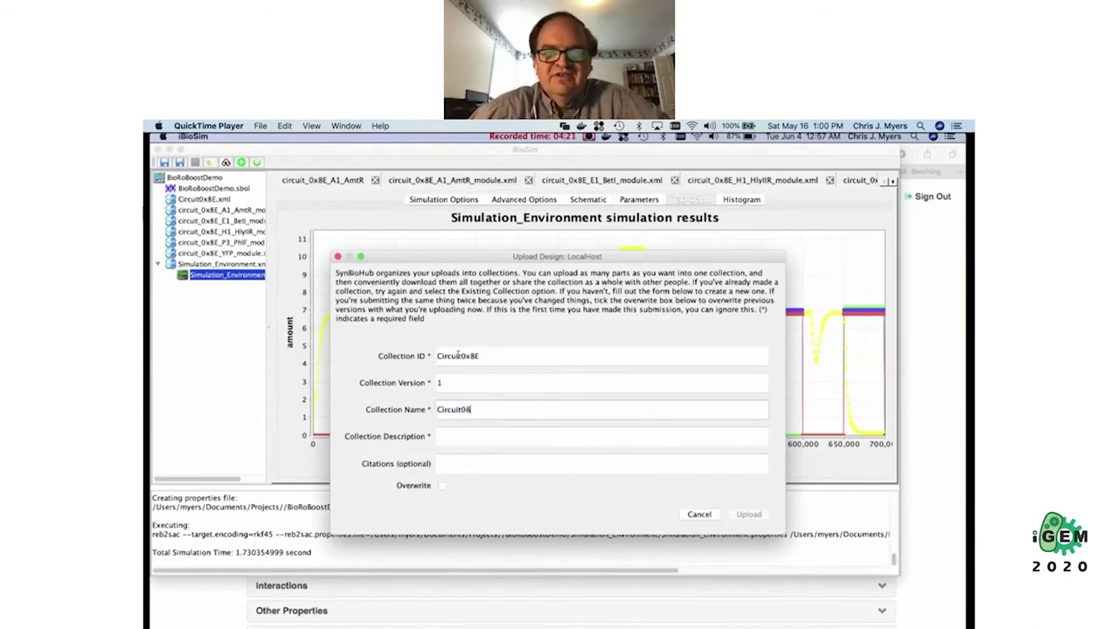
key("BackSpace")
type("x8E Mode")
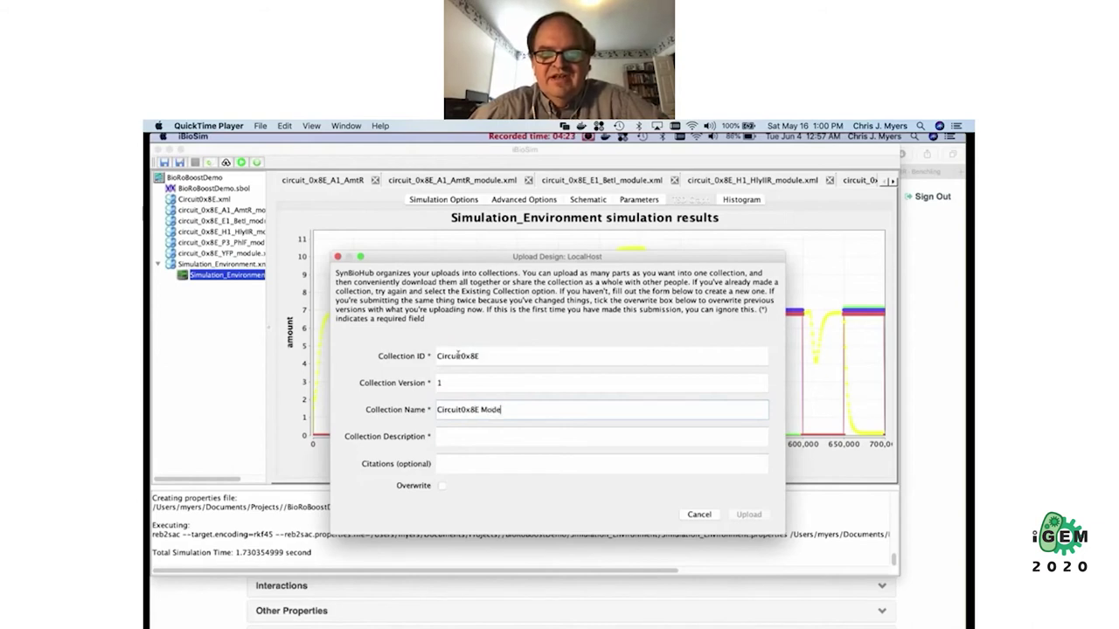
type("l")
key("Tab")
type("My simulation of th")
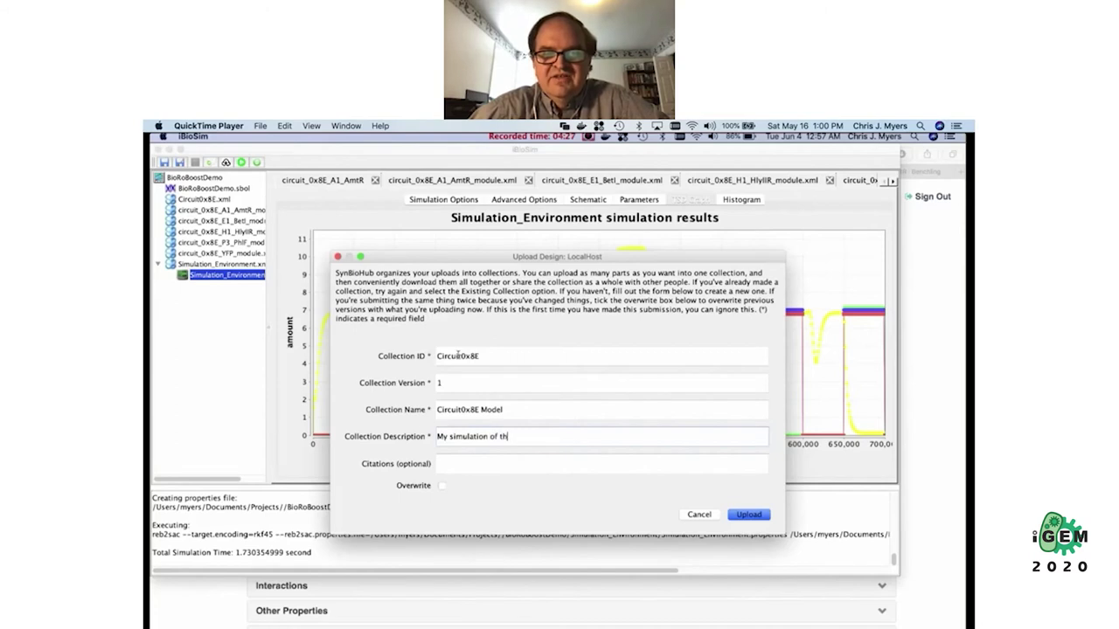
type("e Circuit0x8E mode")
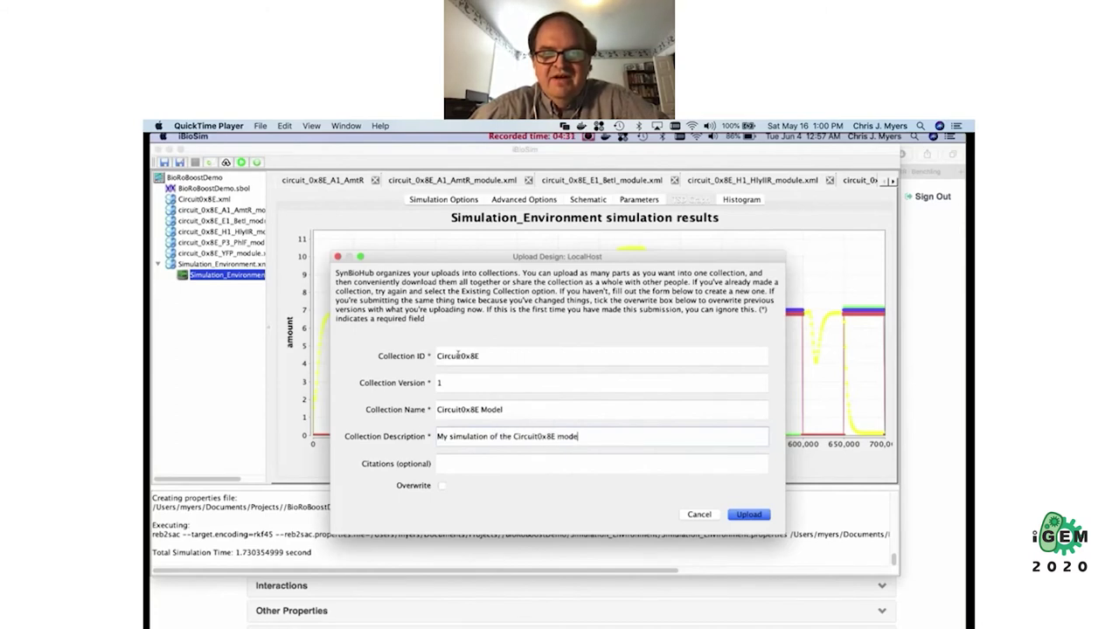
type("l")
Paste citation 27034378, enable Overwrite, and upload the collection
key("Tab")
type("27034378")
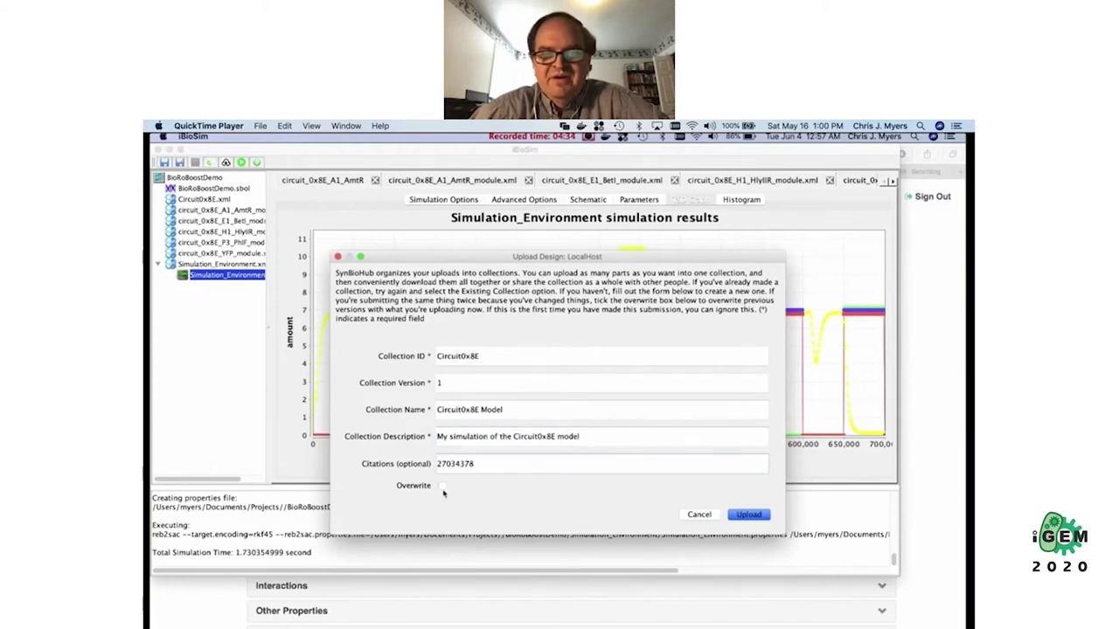
left_click(442, 487)
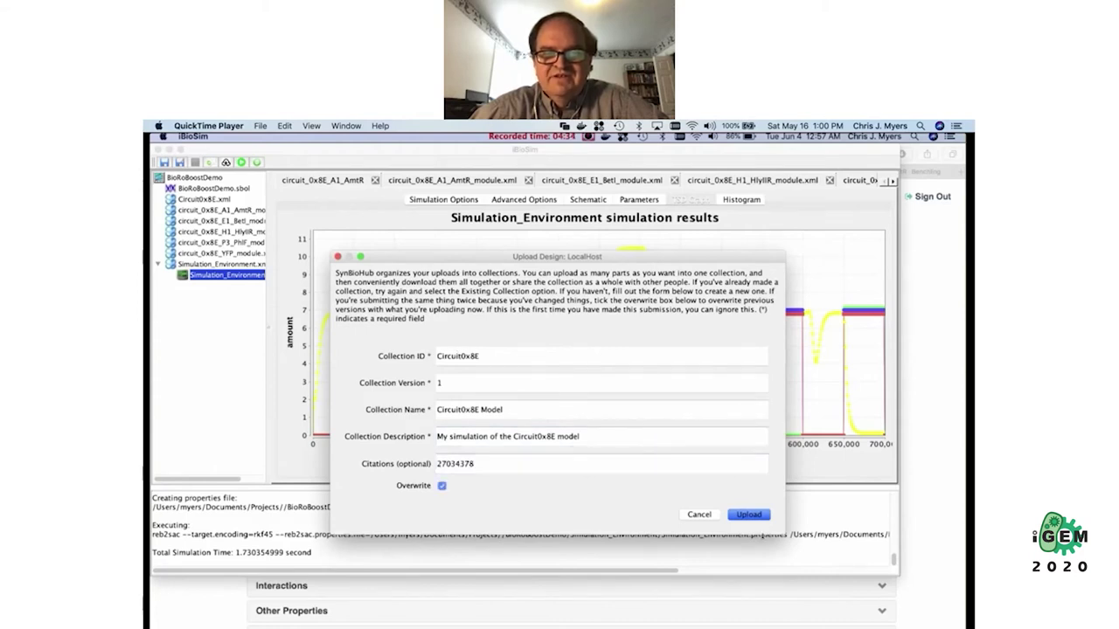
left_click(755, 519)
key("super+Tab")
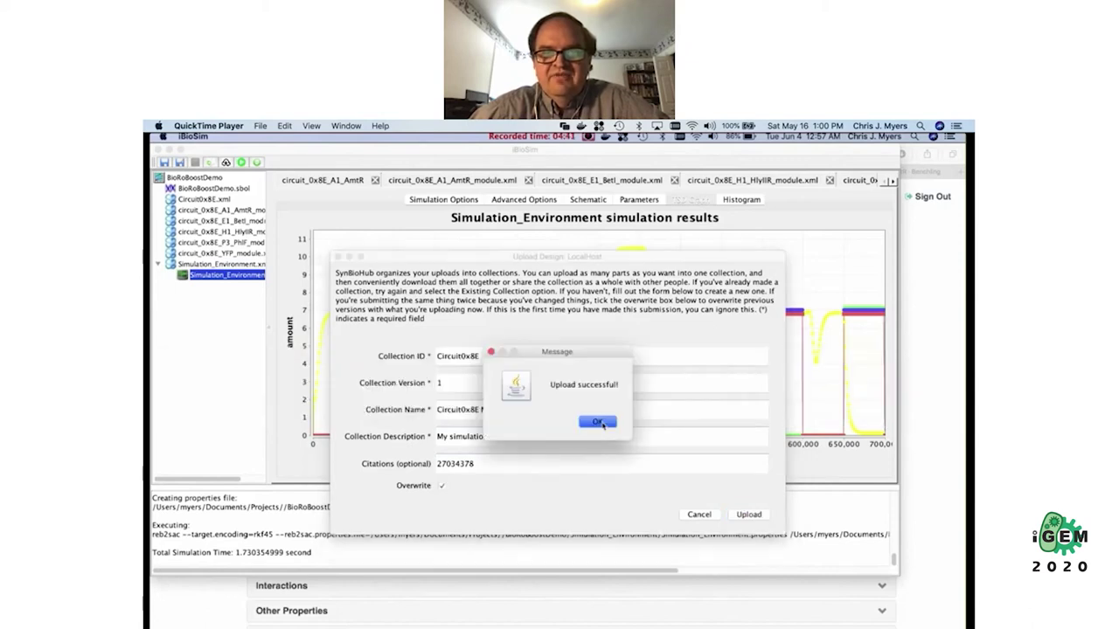
Dismiss the upload message, reload My SynBioHub submissions in Safari, and open Circuit0x8E_collection
left_click(599, 423)
key("super+Tab")
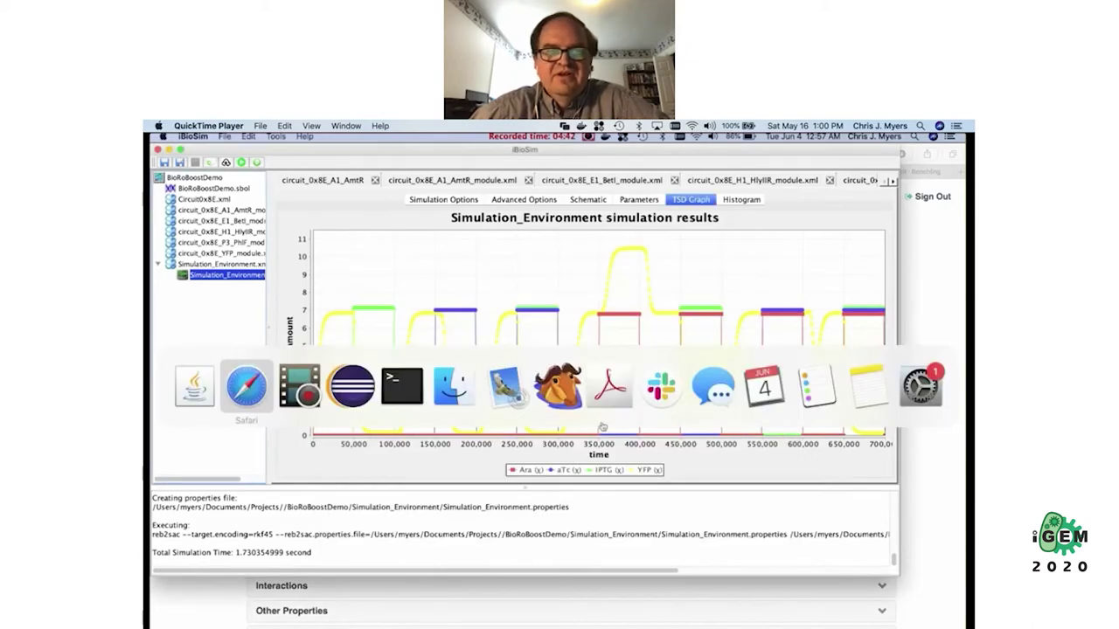
left_click(630, 173)
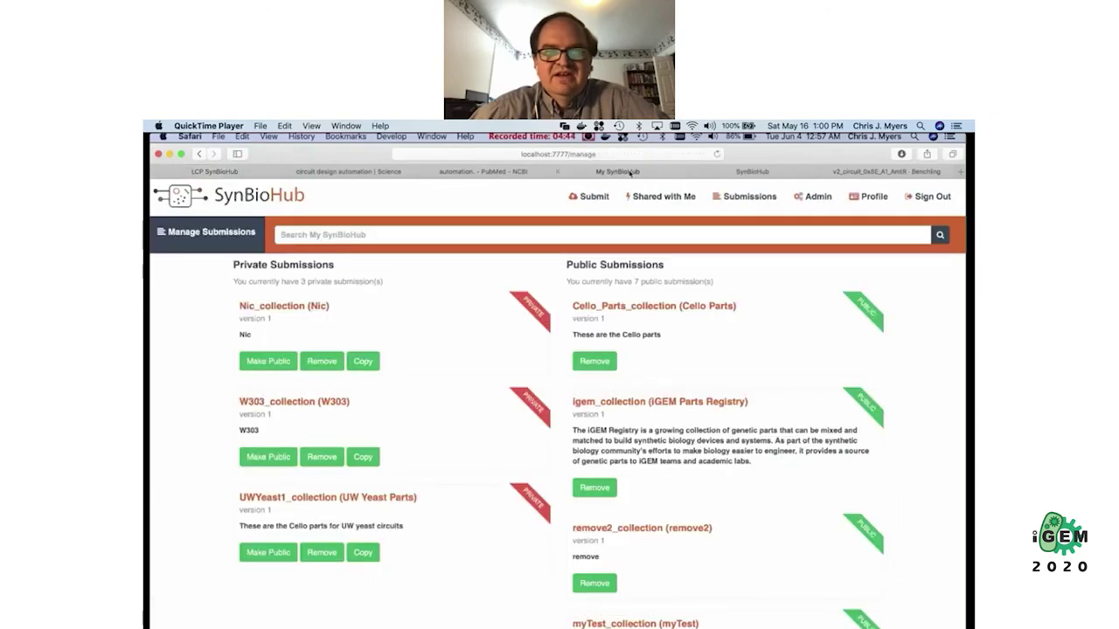
left_click(745, 197)
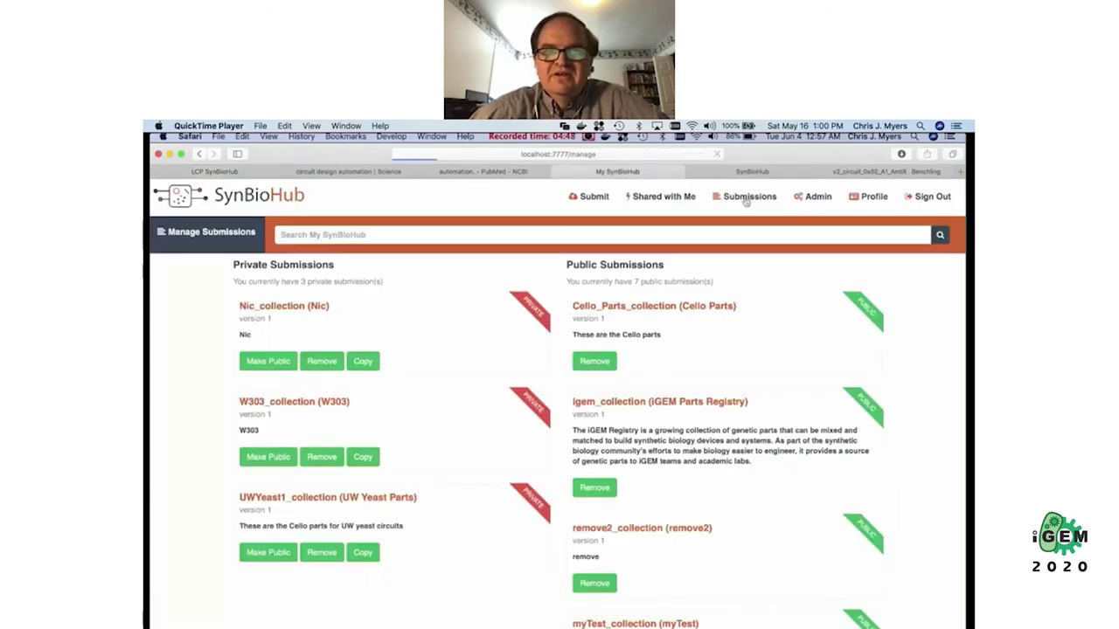
scroll(373, 486, "down", 3)
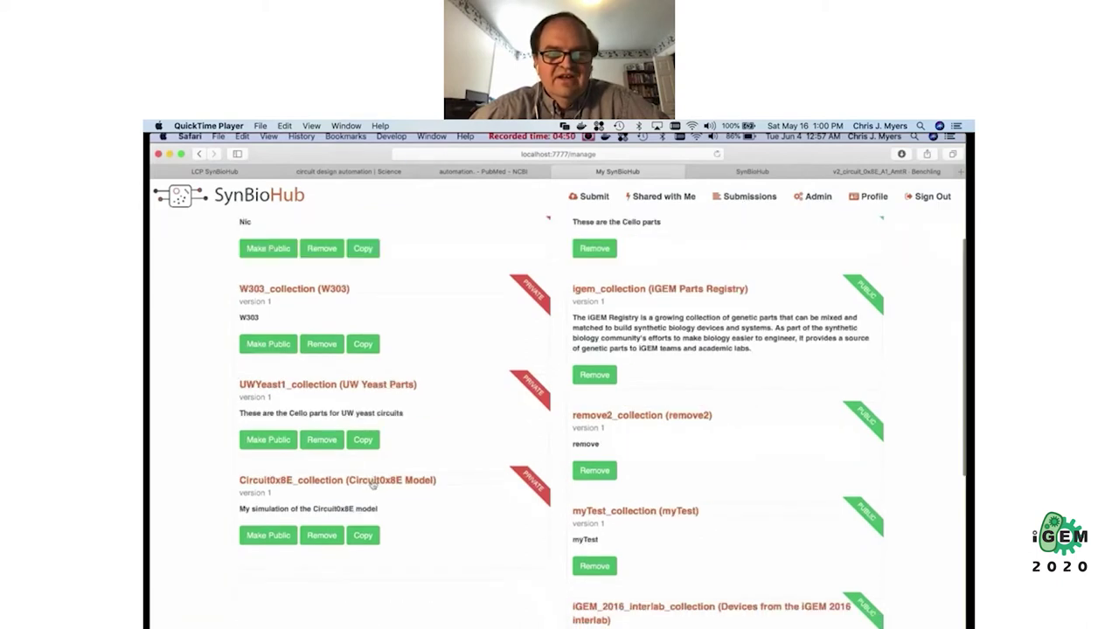
left_click(371, 486)
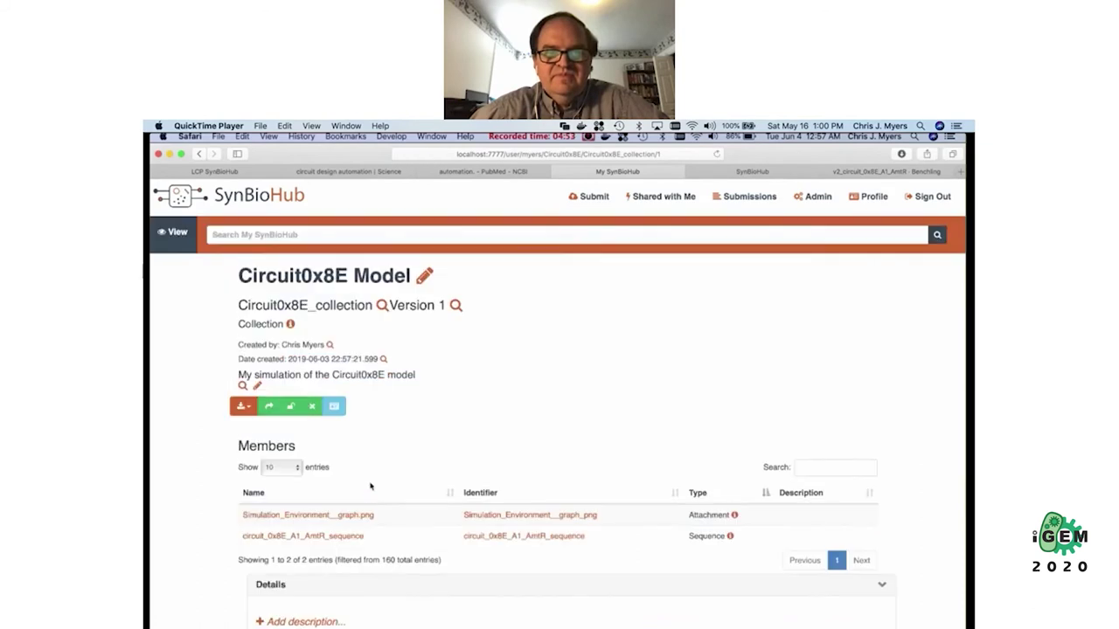
Open the Simulation_Environment__graph.png attachment showing the Ara, aTc, IPTG and YFP plot
scroll(527, 413, "down", 3)
left_click(527, 412)
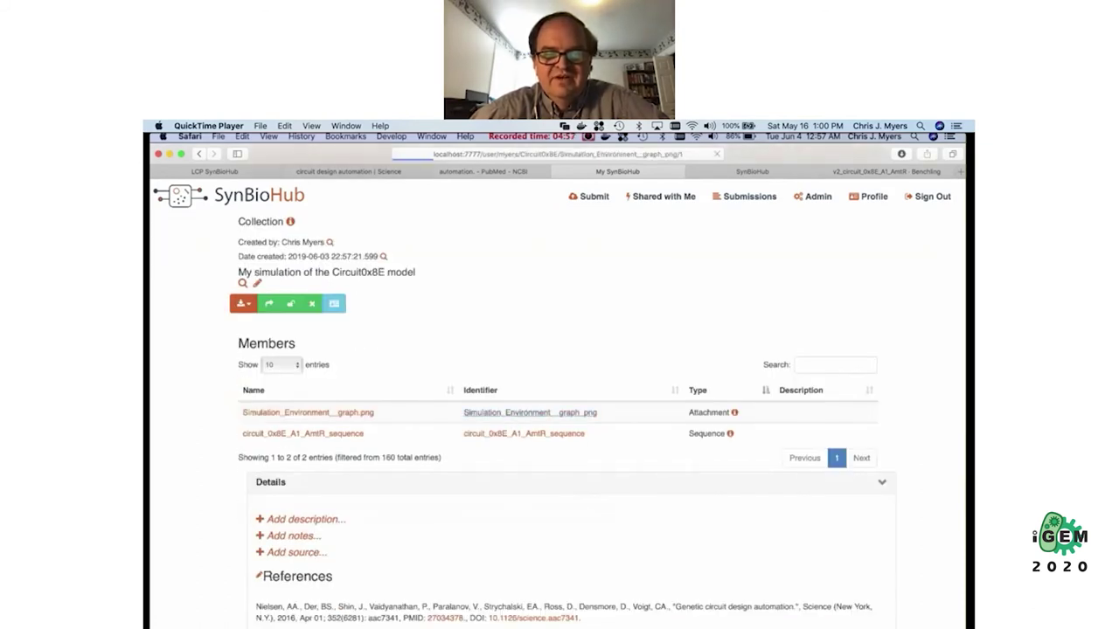
mouse_move(560, 575)
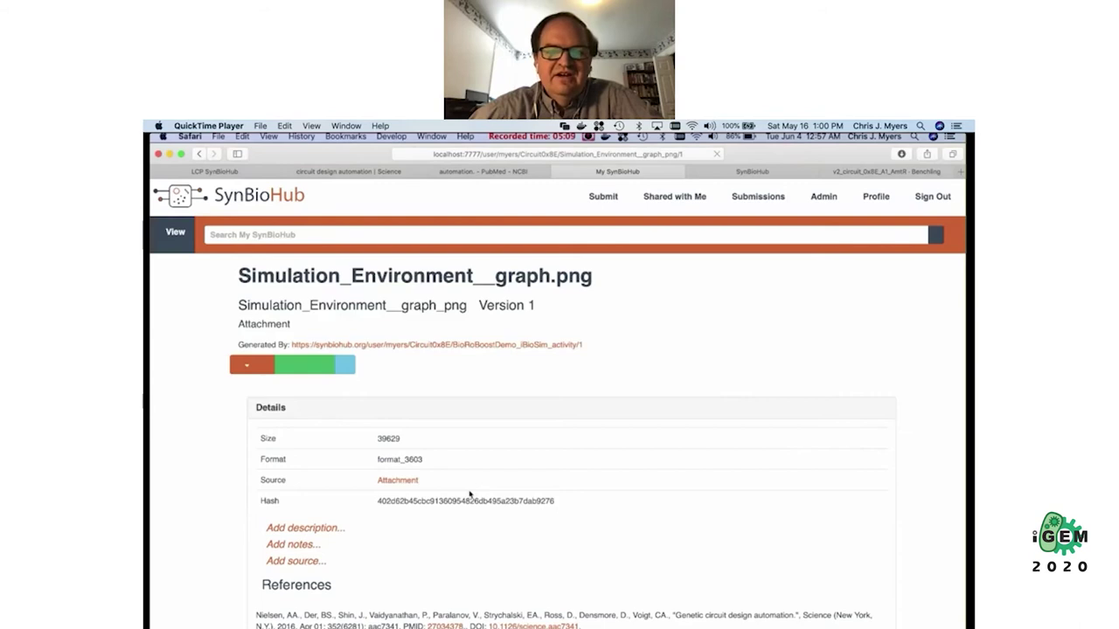
mouse_move(541, 354)
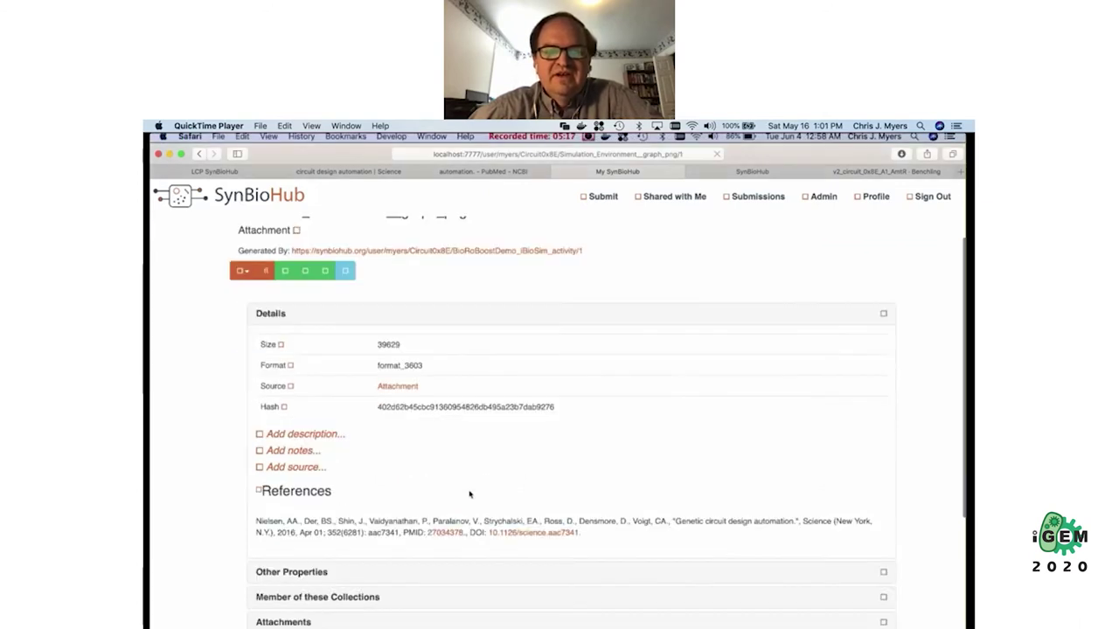
mouse_move(469, 494)
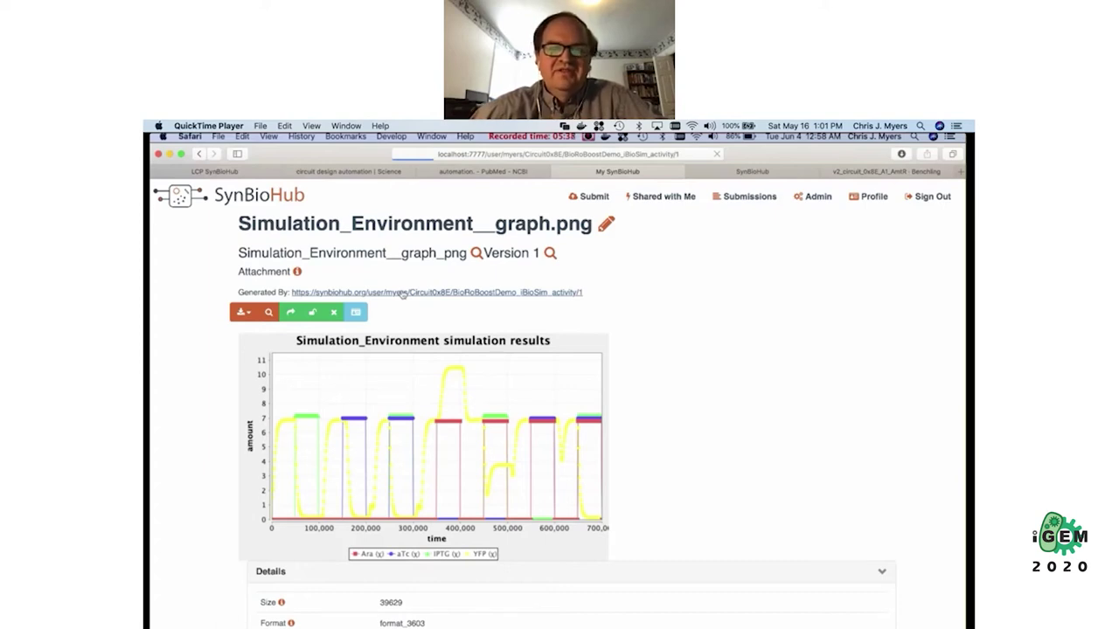
Expand the BioRoBoostDemo_iBioSim activity's Associations and Usages, then open Simulation_Environment_md
scroll(403, 294, "down", 3)
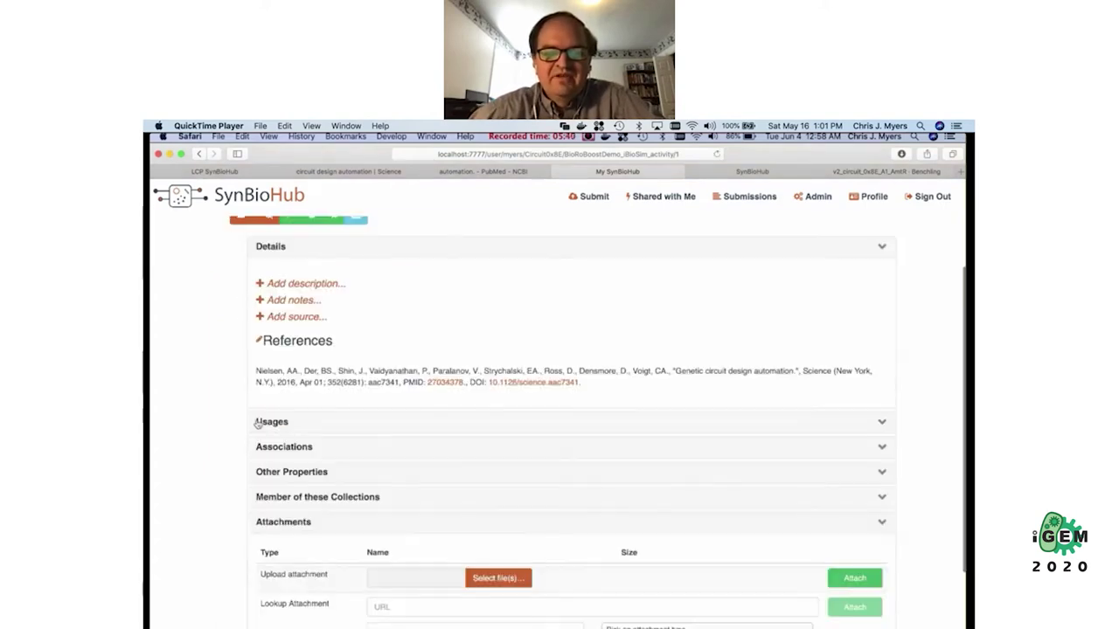
left_click(271, 448)
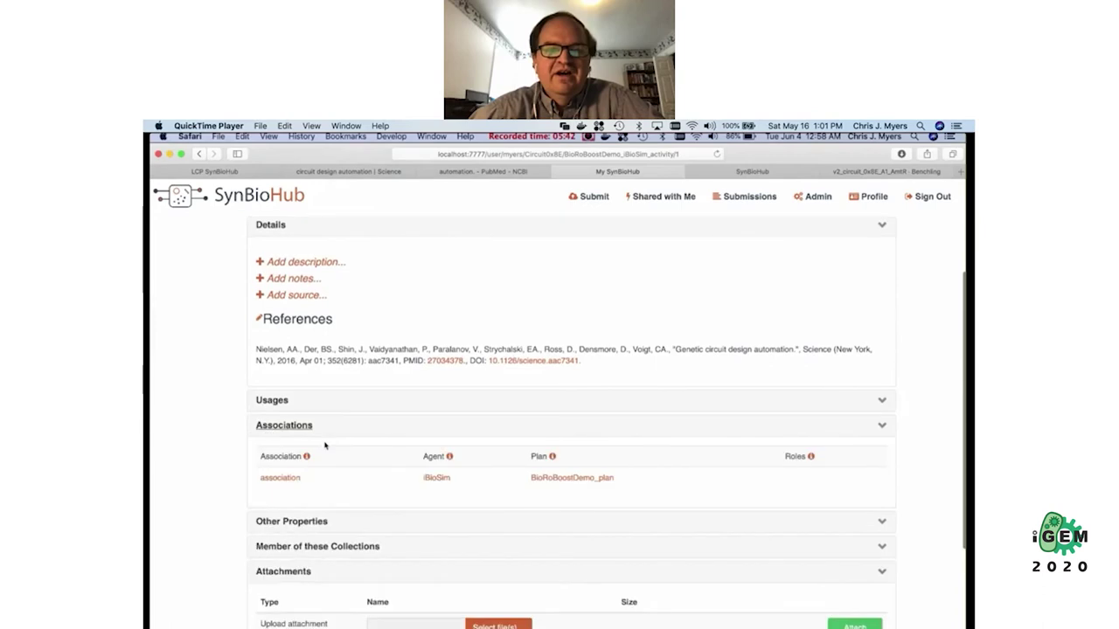
scroll(324, 445, "down", 2)
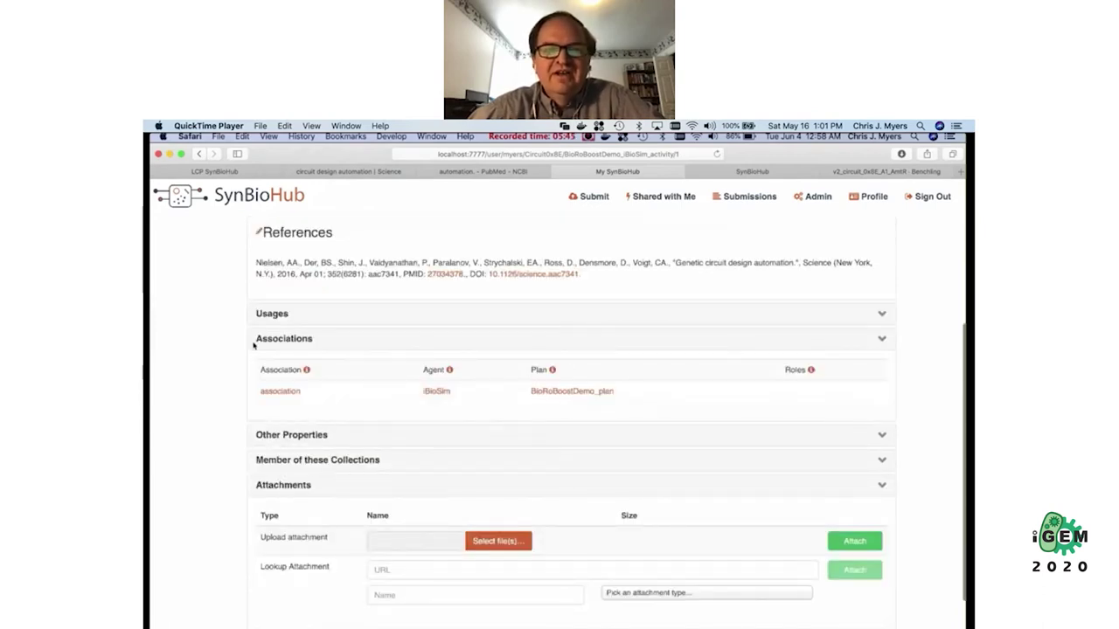
left_click(272, 317)
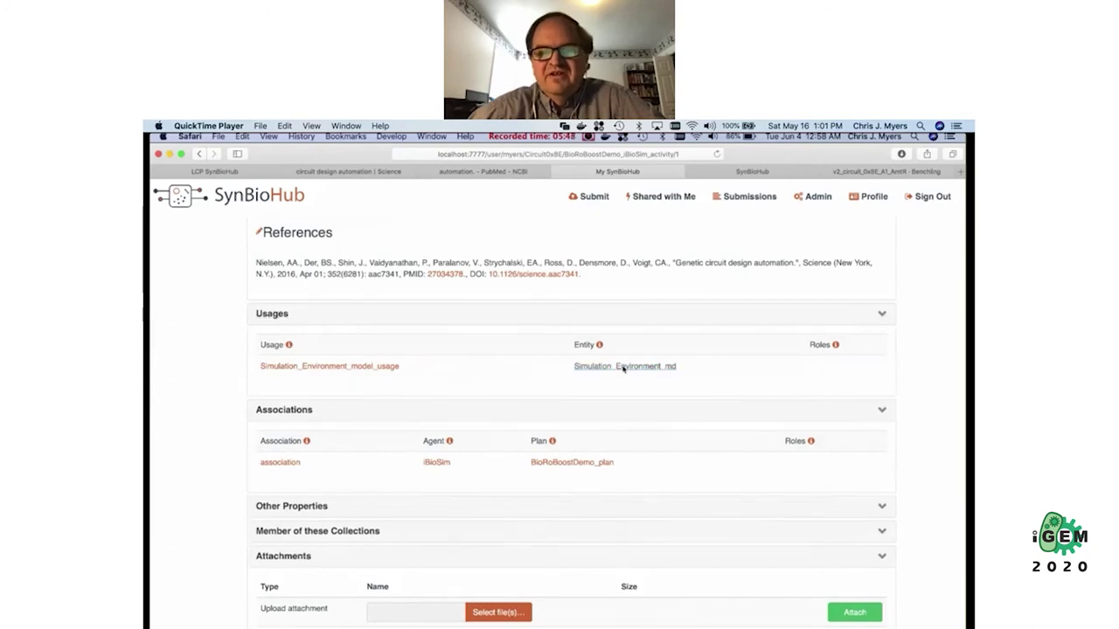
left_click(623, 368)
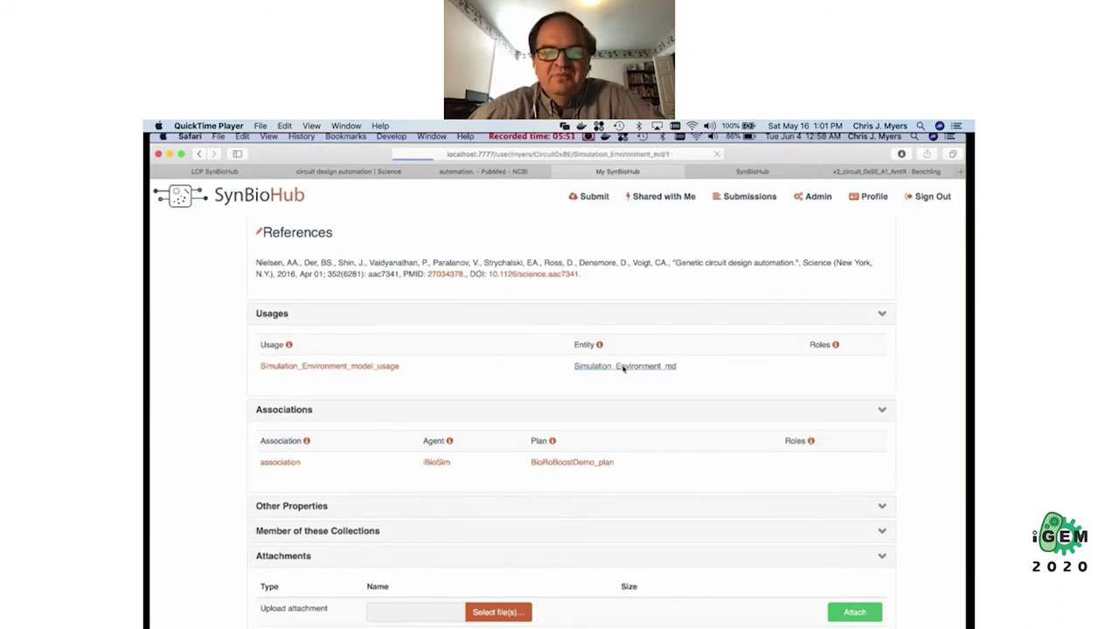
mouse_move(551, 481)
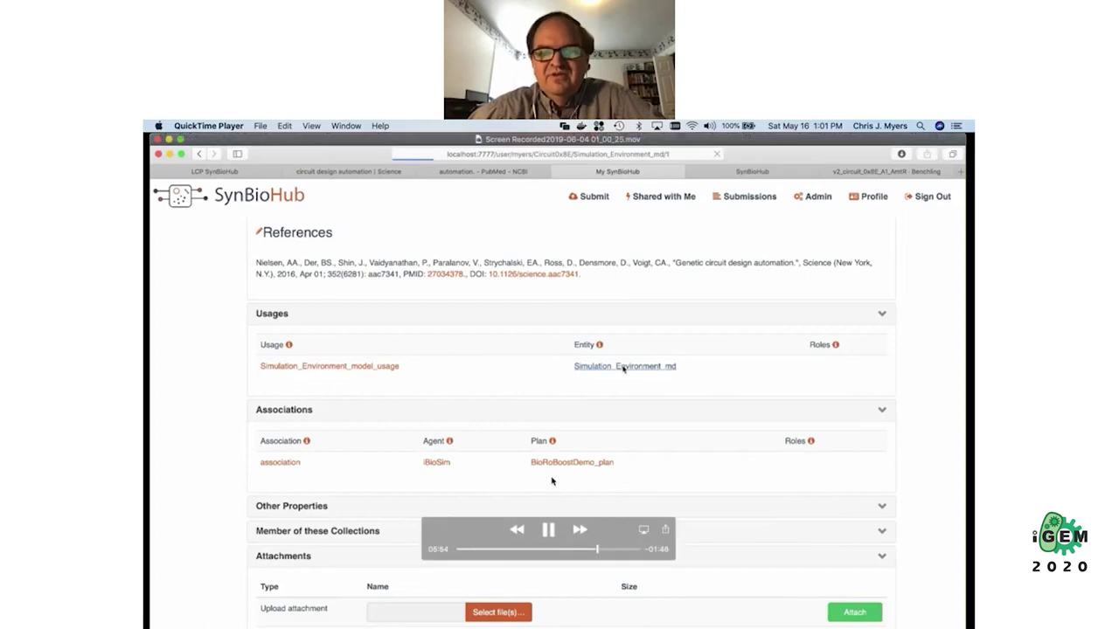